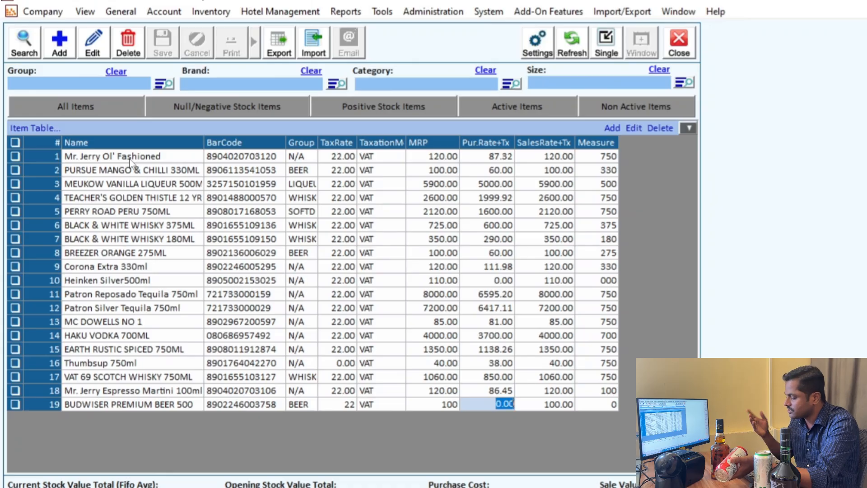
Complete the BUDWISER PREMIUM BEER 500 item with purchase rate 85 and measure 500, and leave the item table
text(85)
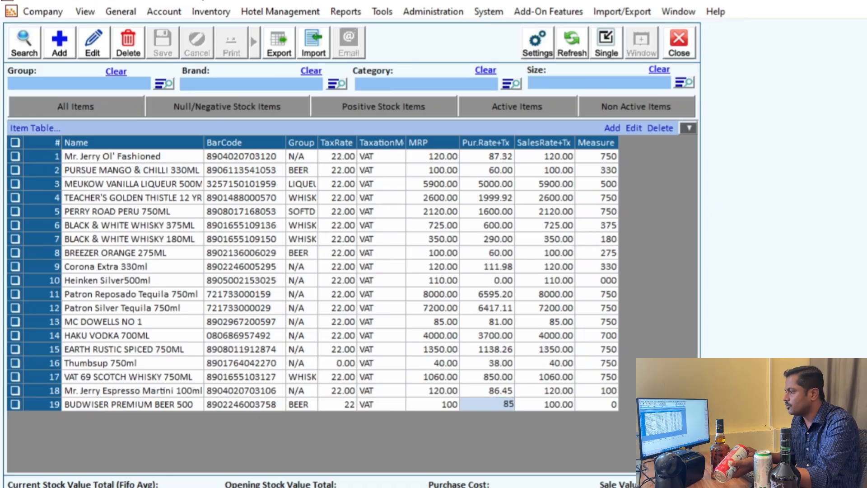
key(Tab)
key(Tab)
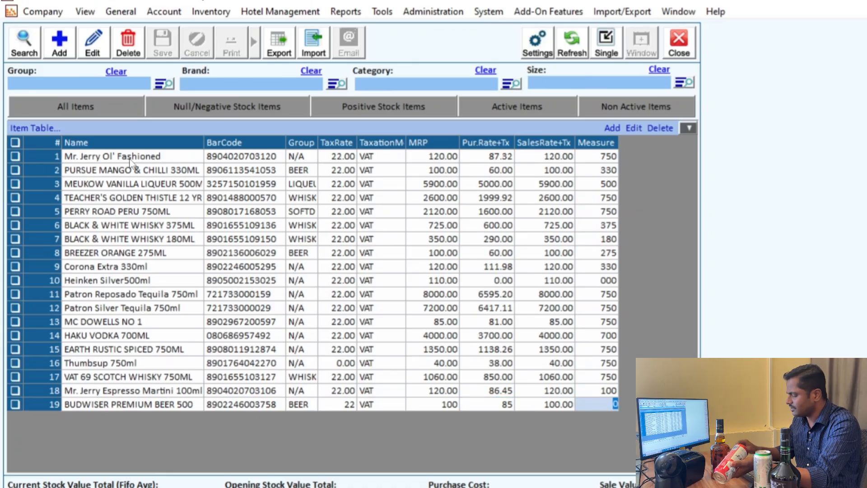
text(500)
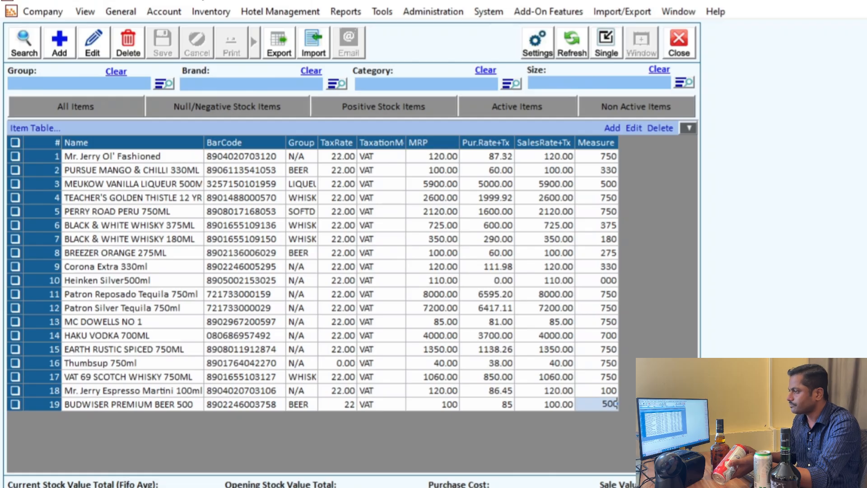
key(Tab)
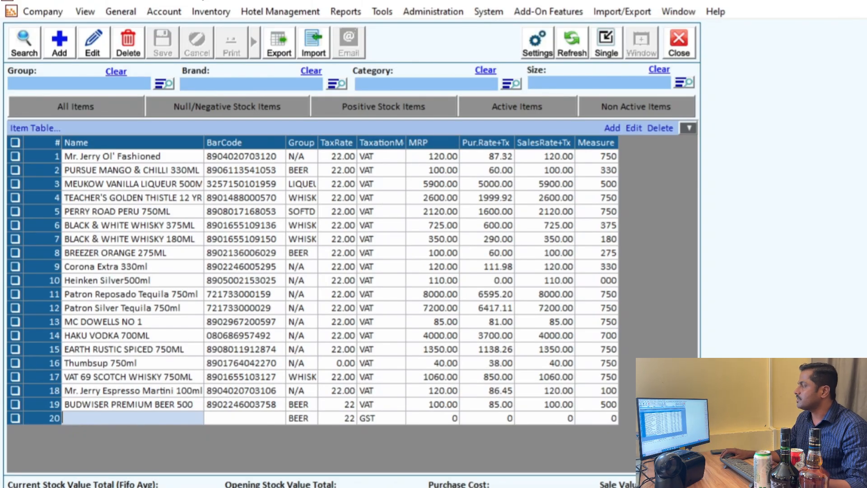
key(Escape)
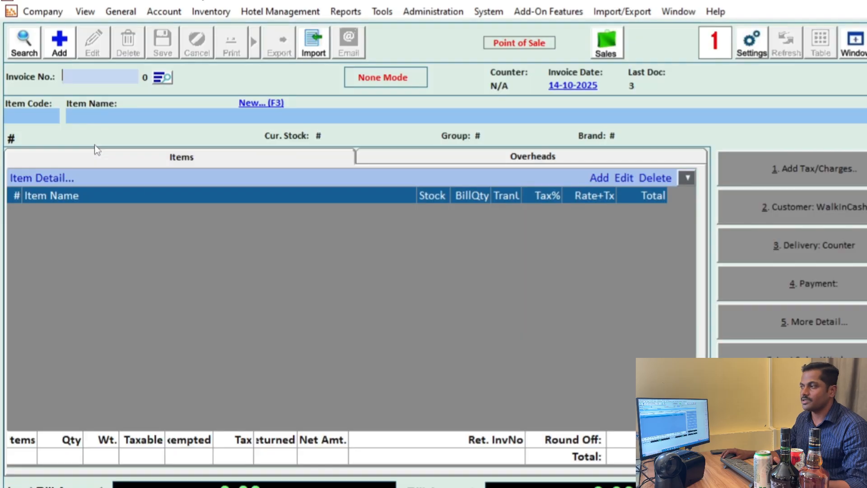
Start a new point-of-sale bill and enter BUDWISER PREMIUM BEER 500 twice by its barcode
click(64, 45)
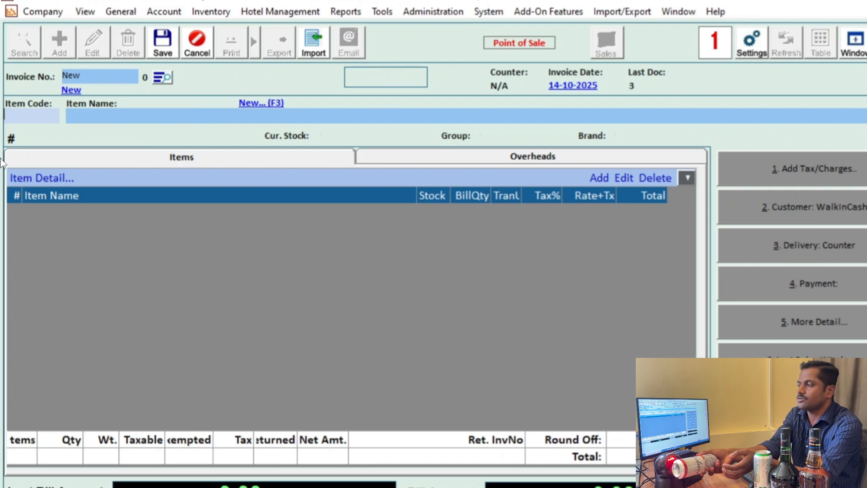
text(8902246)
key(Return)
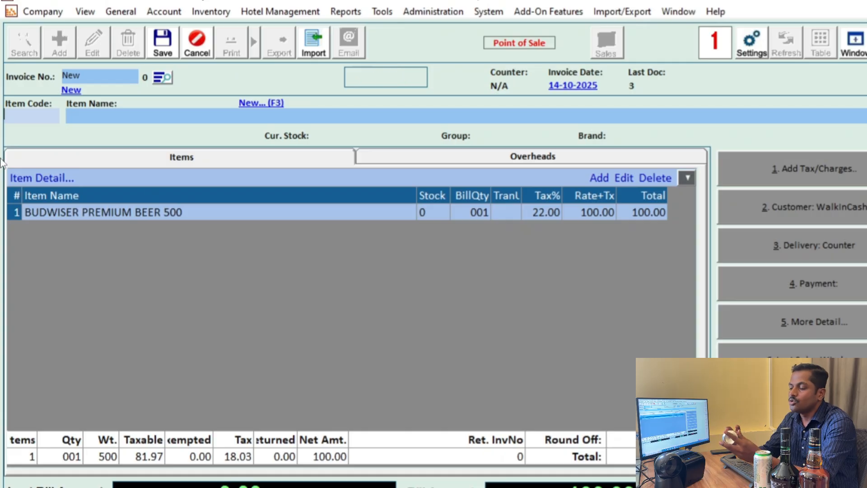
text(890224600)
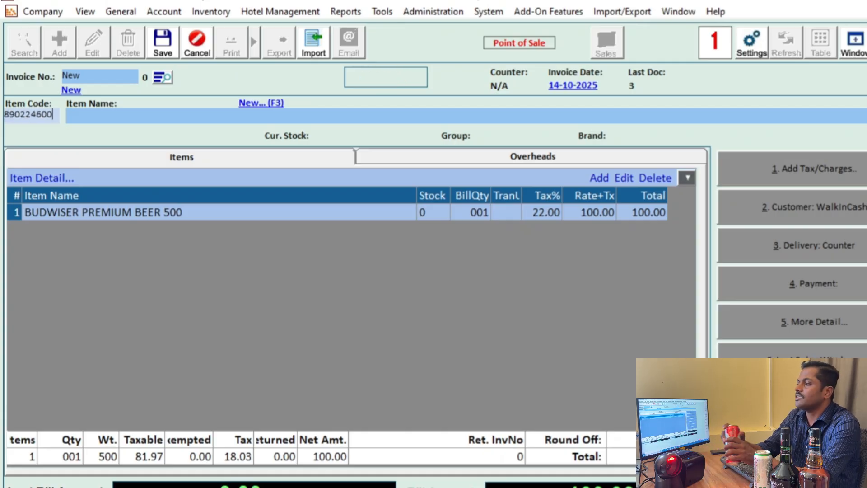
key(Return)
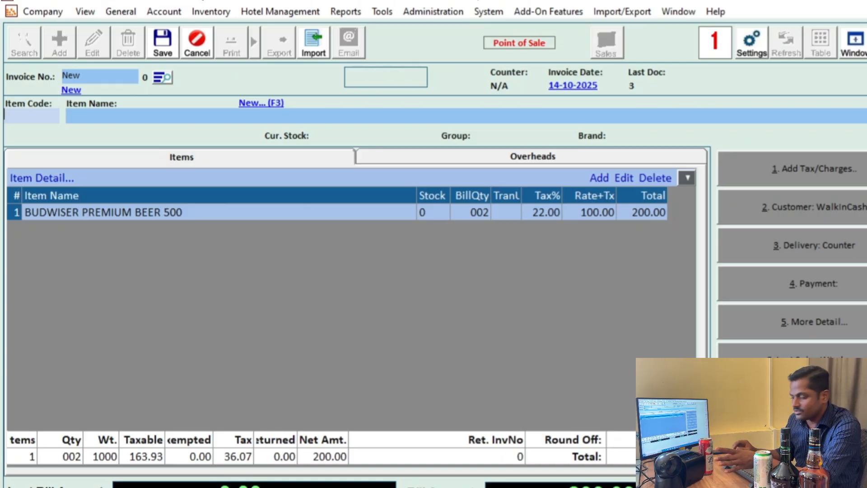
Set the billed quantity of BUDWISER PREMIUM BEER 500 to 10
text(+)
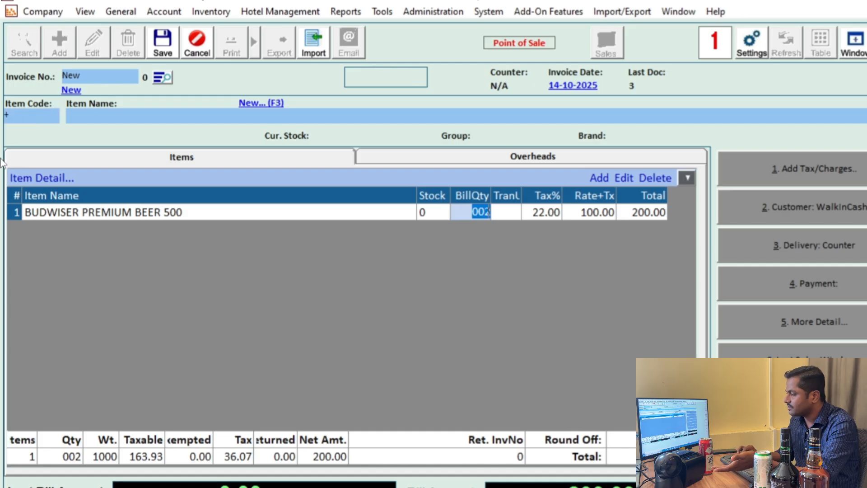
text(10)
key(Return)
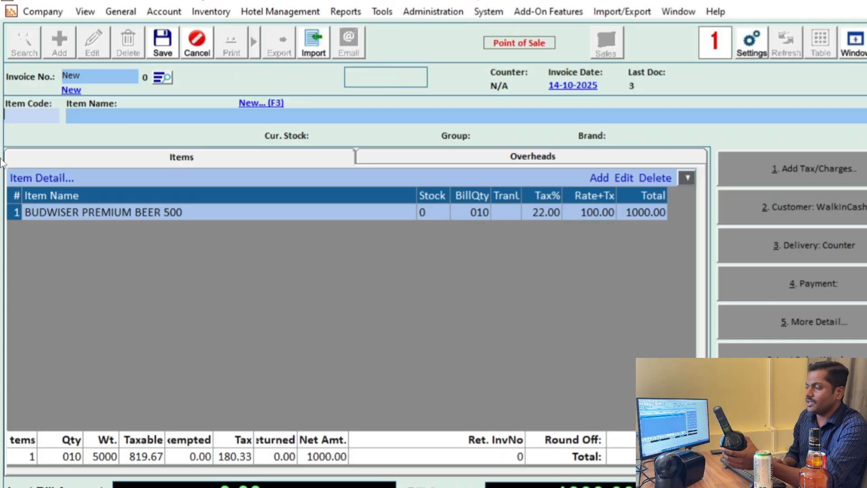
Search the items for VAT and add VAT 69 SCOTCH WHISKY 750ML to the bill
key(Return)
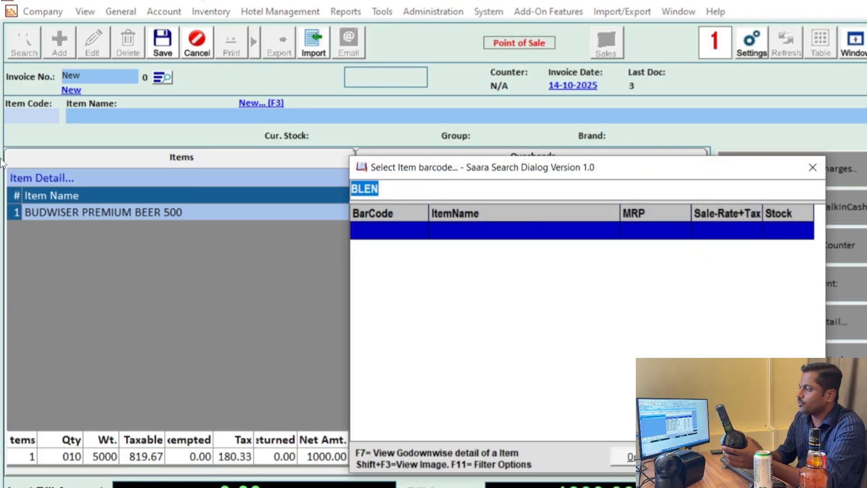
key(BackSpace)
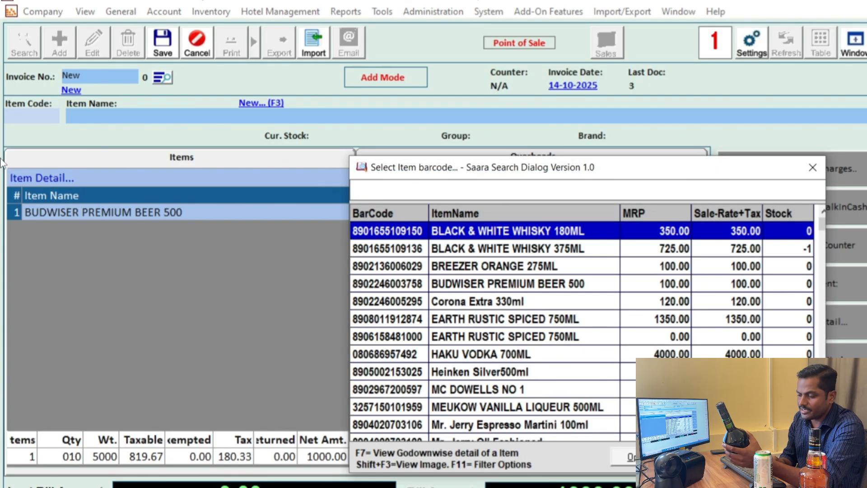
text(VAT)
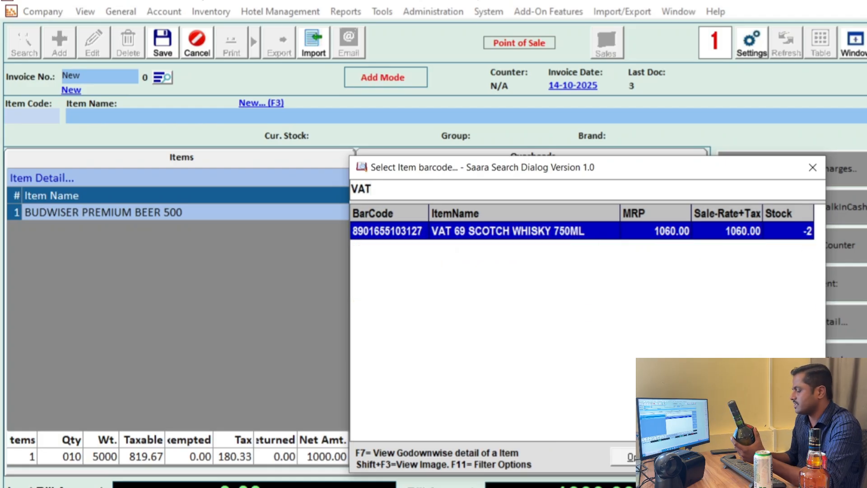
key(Return)
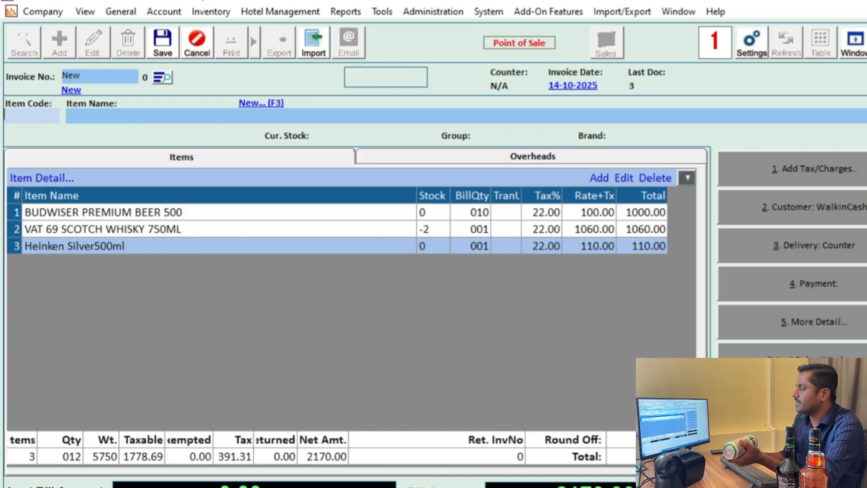
Set the Heinken Silver500ml line to quantity 12 at rate 105, and open the bill's payment details
text(+)
text(1)
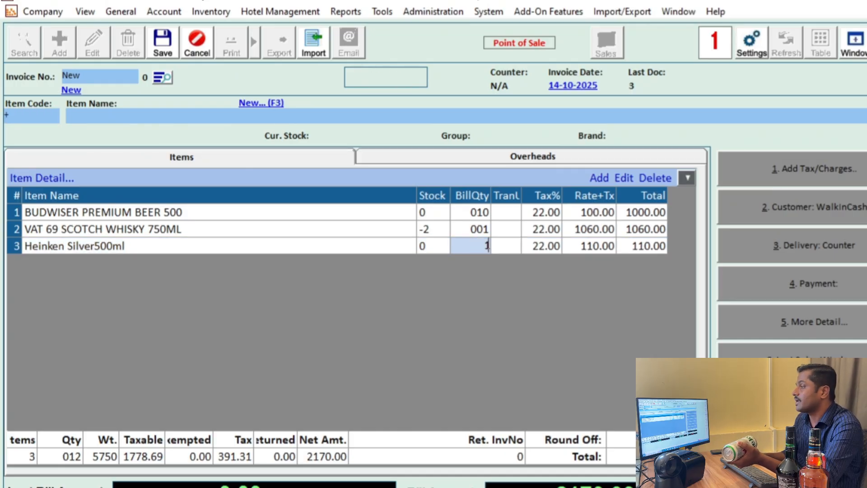
text(2)
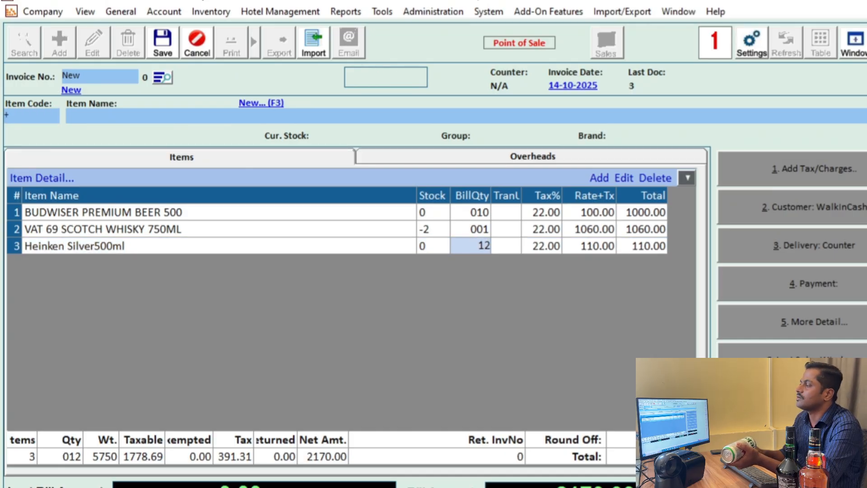
key(Return)
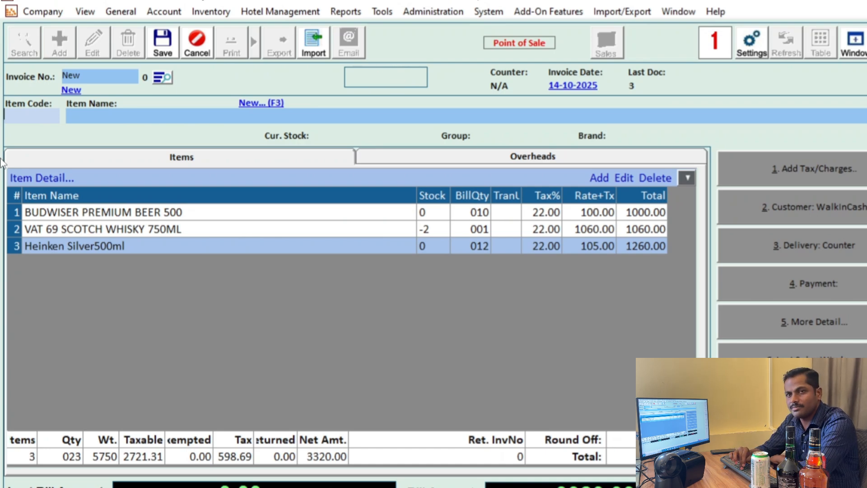
key(F8)
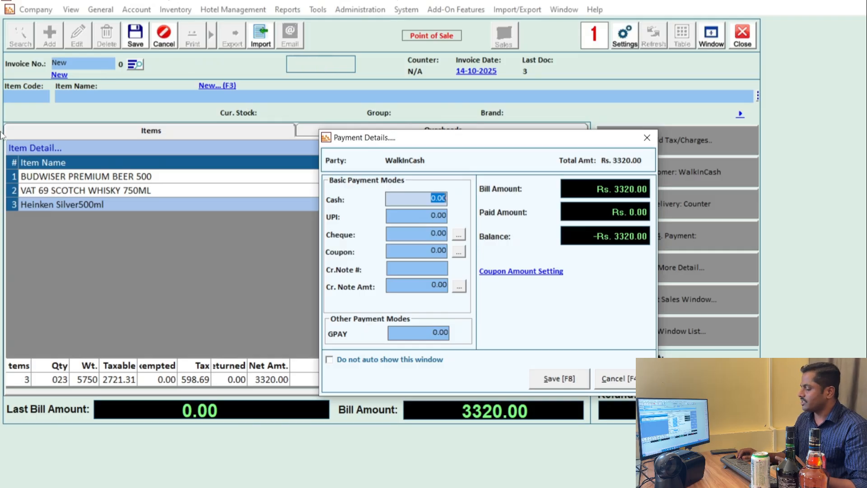
Try a cash payment of 3500 for the bill and clear the cash amount
text(3500)
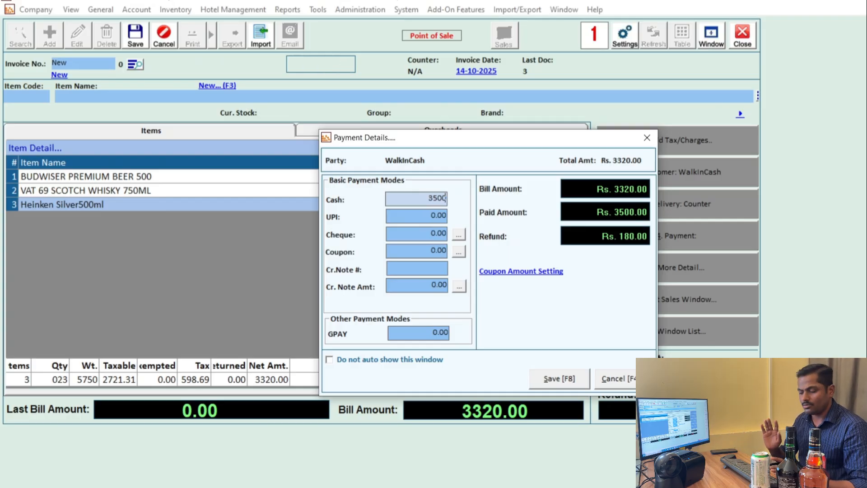
key(BackSpace)
key(BackSpace)
key(BackSpace)
key(BackSpace)
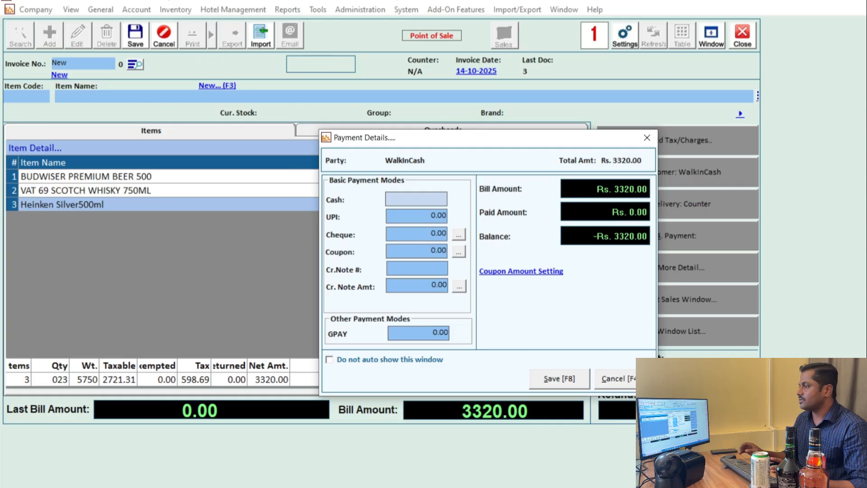
Record a UPI payment of 3320 for the bill and save it
key(Tab)
text(3320)
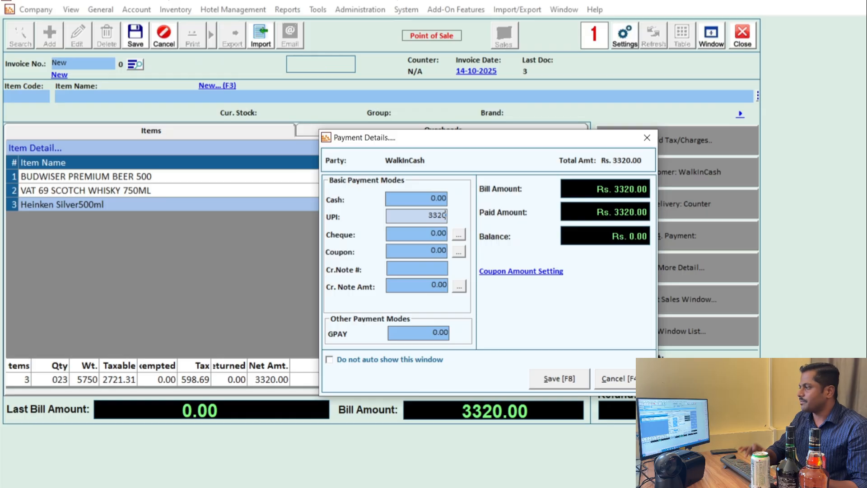
key(F8)
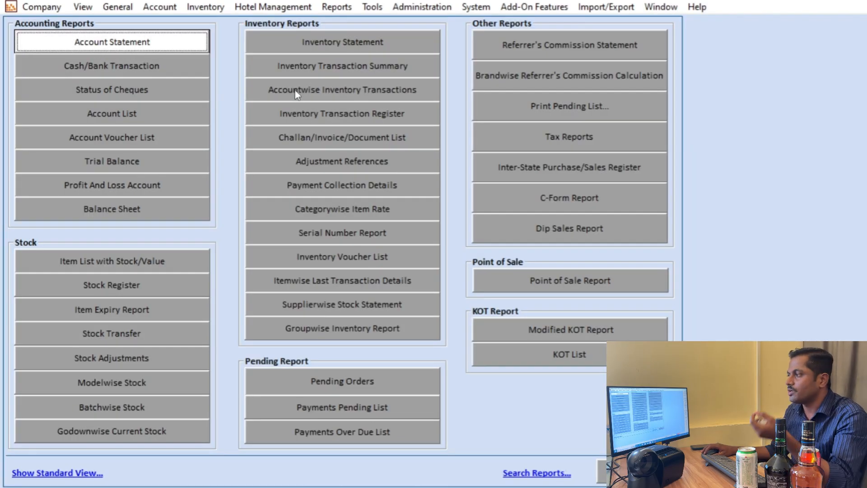
Review the Inventory Transaction Summary for sales invoices and the Stock Register sorted by closing stock
click(347, 66)
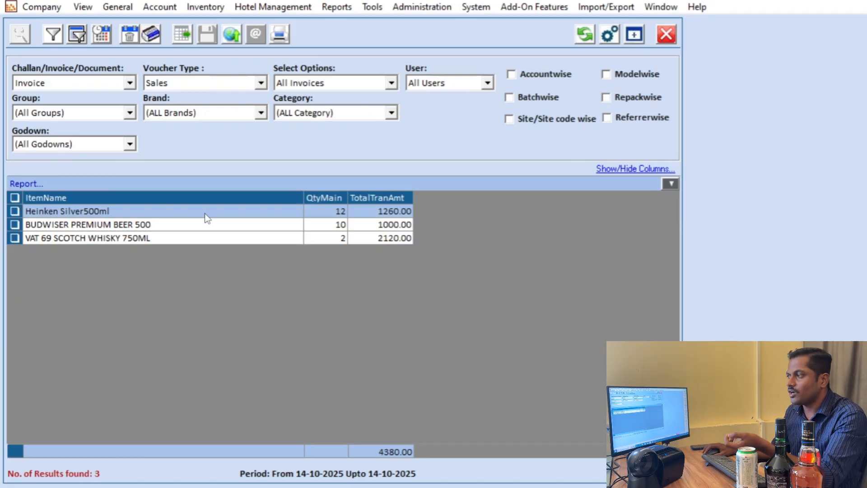
click(666, 35)
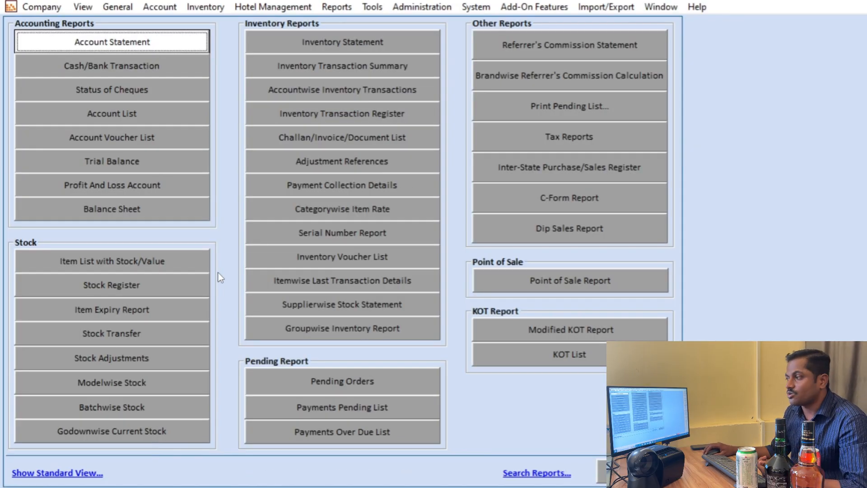
click(107, 286)
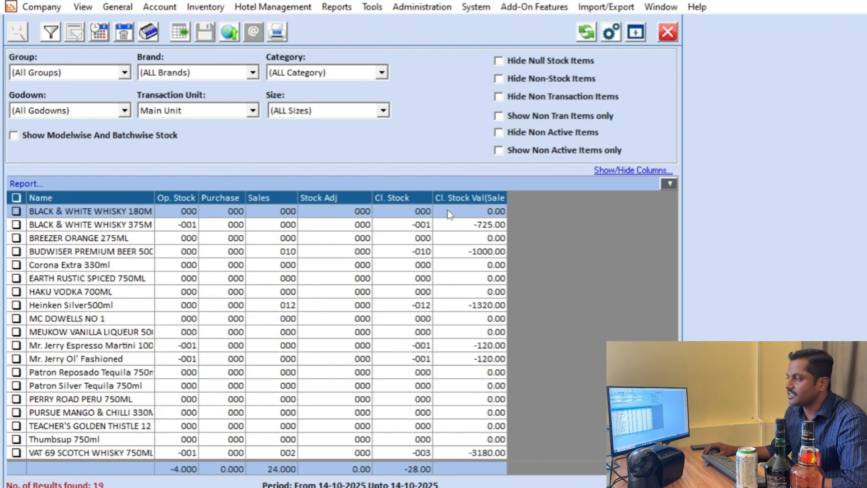
click(397, 201)
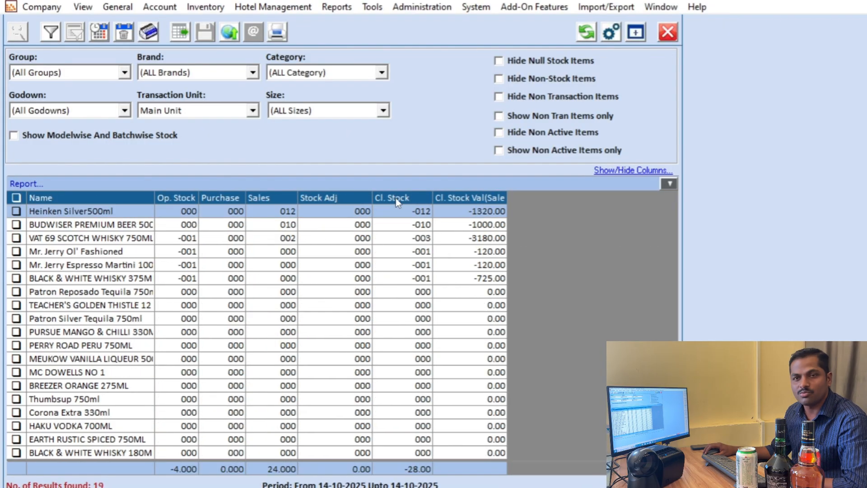
click(666, 38)
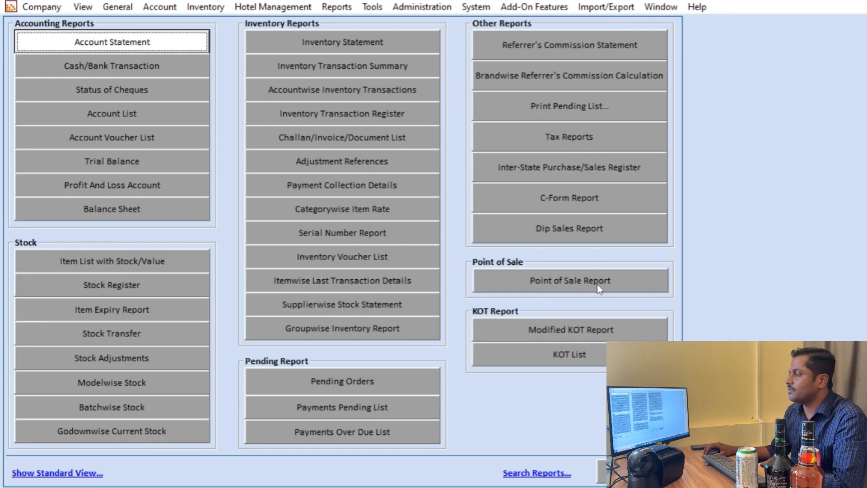
Review the datewise Point of Sale summary, narrowing the User, Balance and UPI columns to fit the payment modes, and close it
click(542, 279)
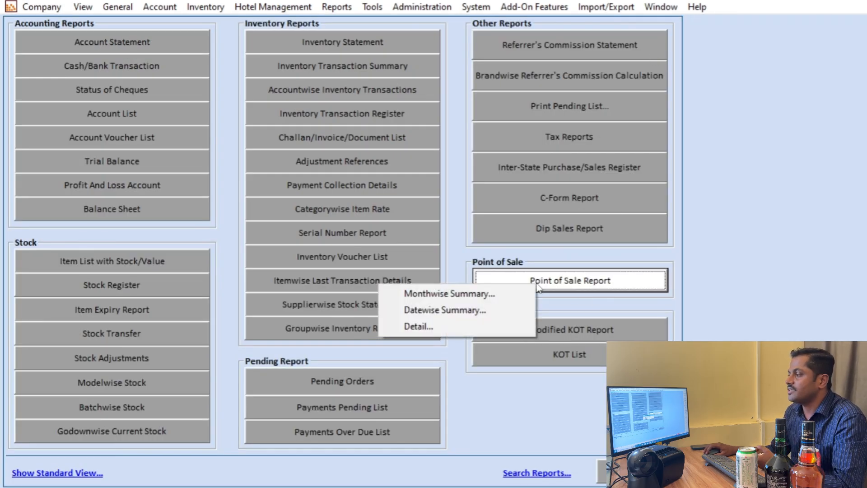
click(472, 312)
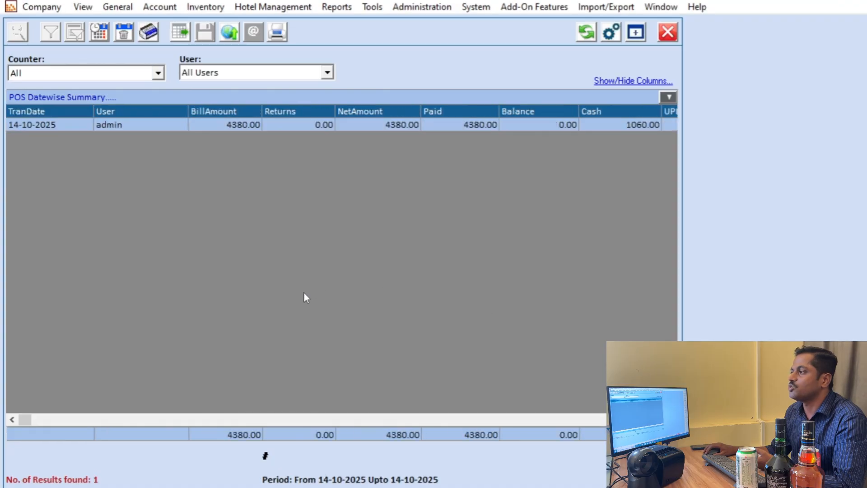
drag(187, 111, 126, 121)
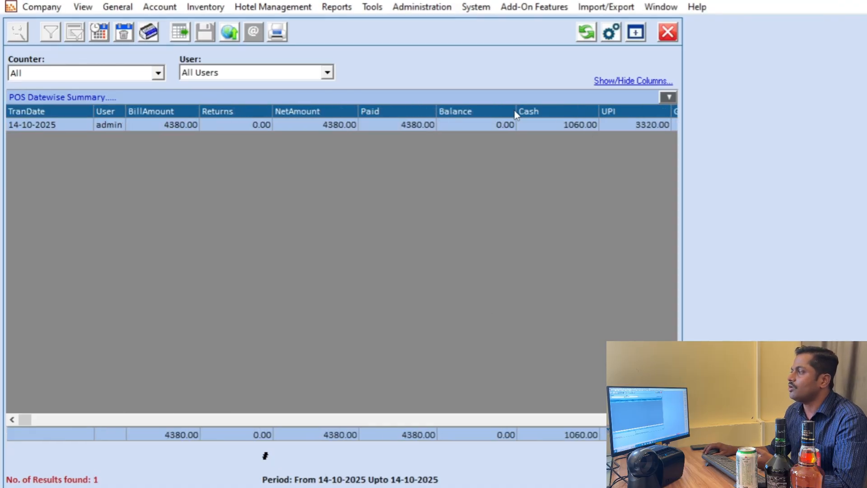
drag(516, 106, 479, 113)
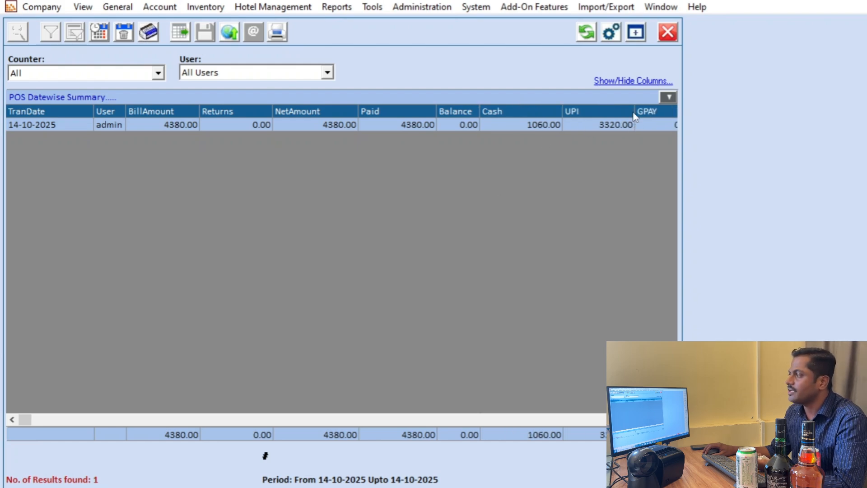
drag(634, 110, 618, 115)
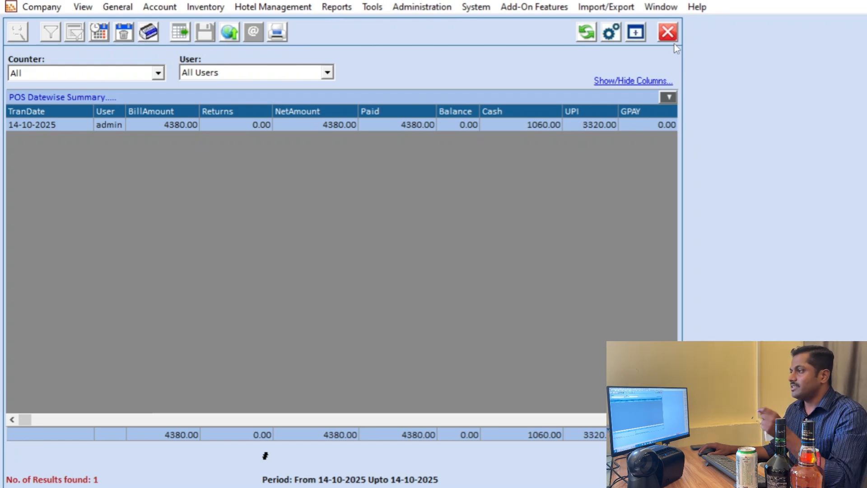
click(667, 32)
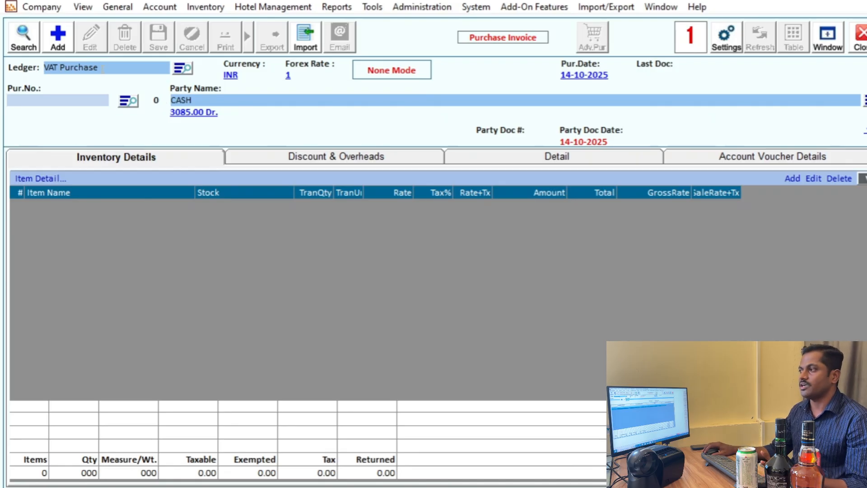
Start a new purchase invoice and browse the full list of party accounts down to GOLDEN SPIRIT
click(55, 42)
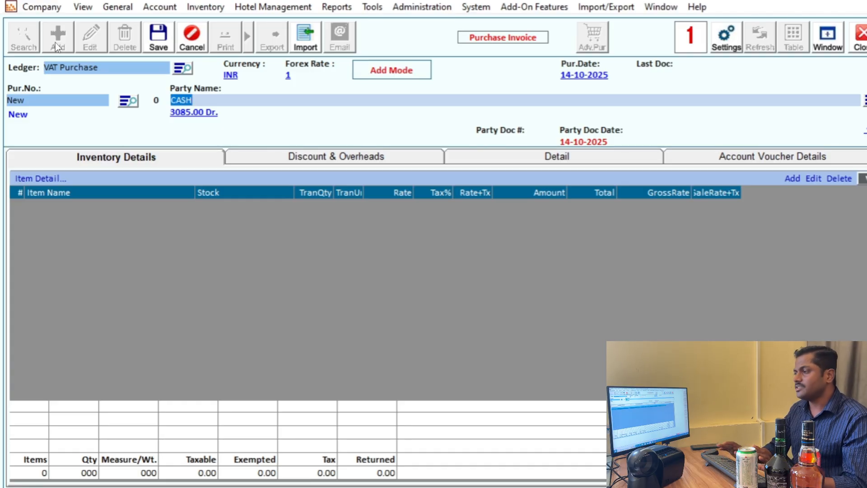
text(C)
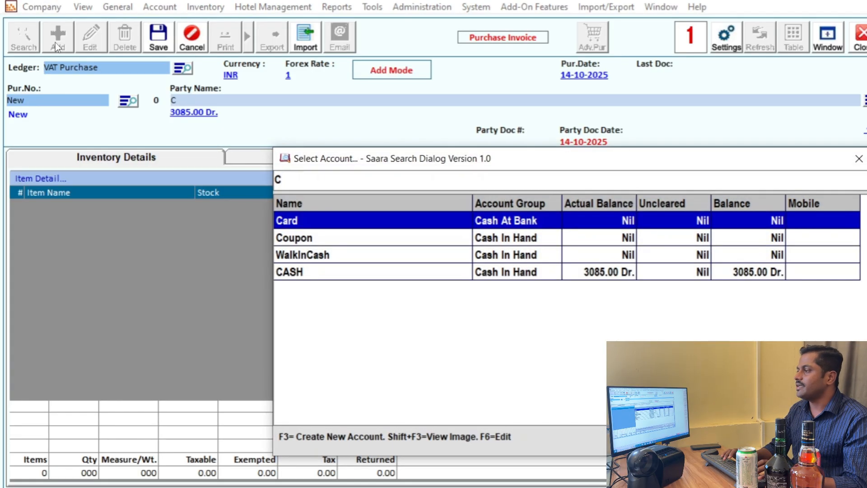
key(BackSpace)
key(Down)
key(Down)
key(Down)
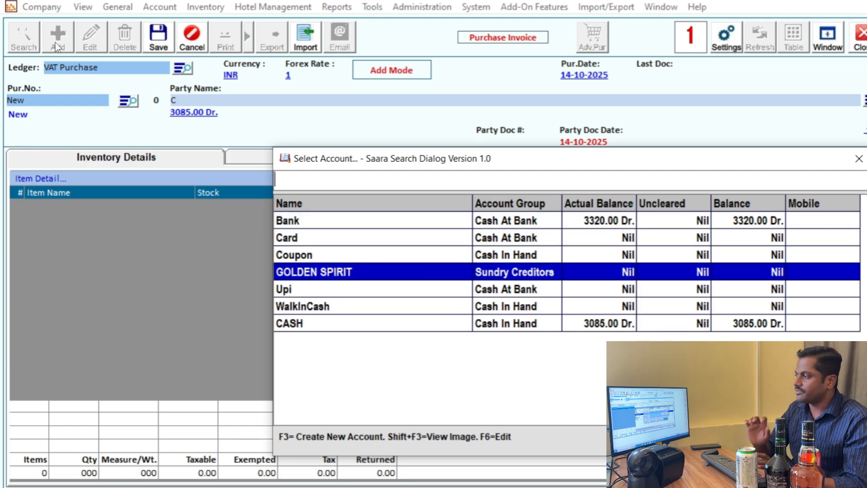
Create a new party account named LIQUID GOLD under the Sundry Creditors group
key(F3)
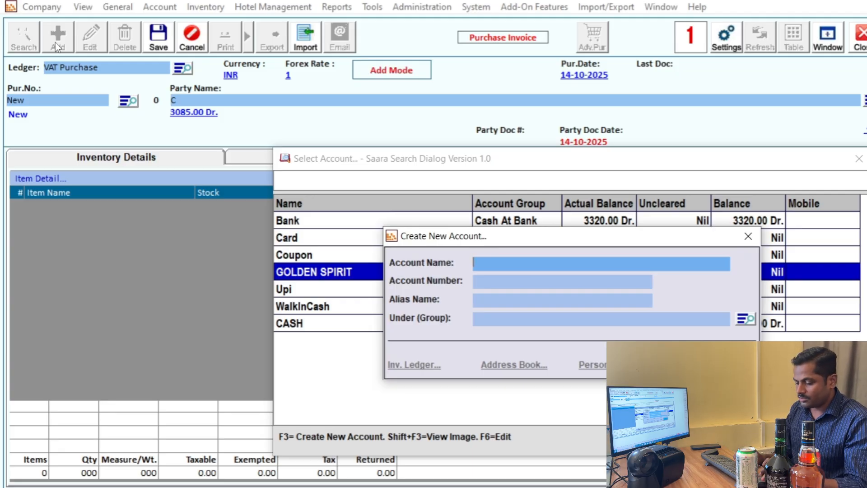
text(L)
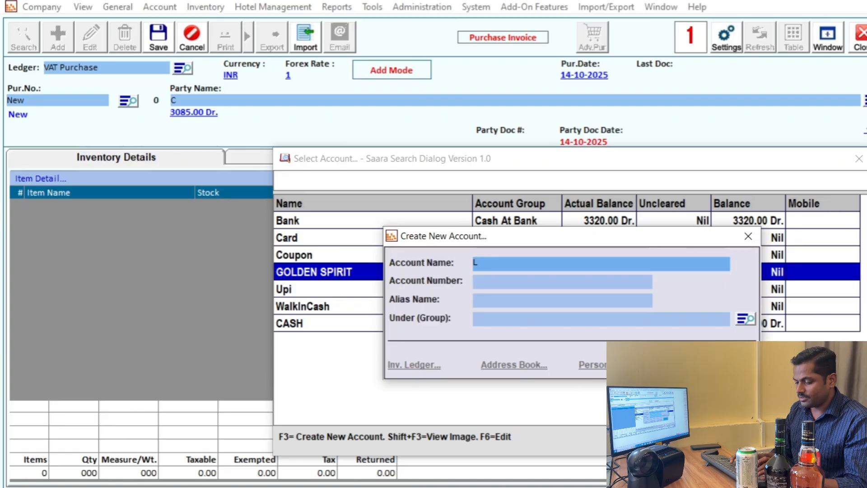
text(IQUID )
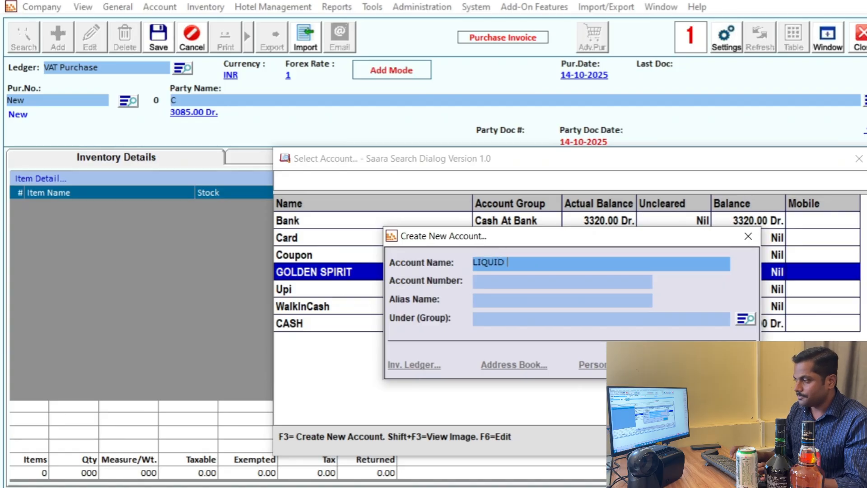
text(GOLD)
key(Return)
key(Return)
key(Return)
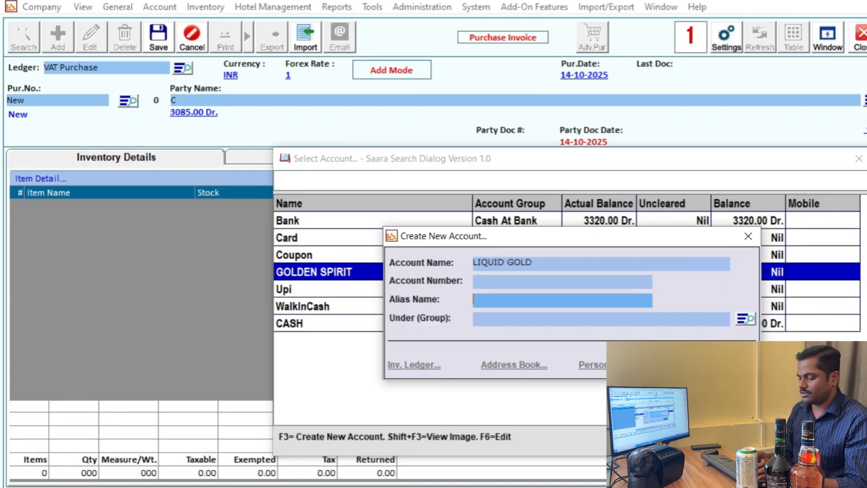
text(S)
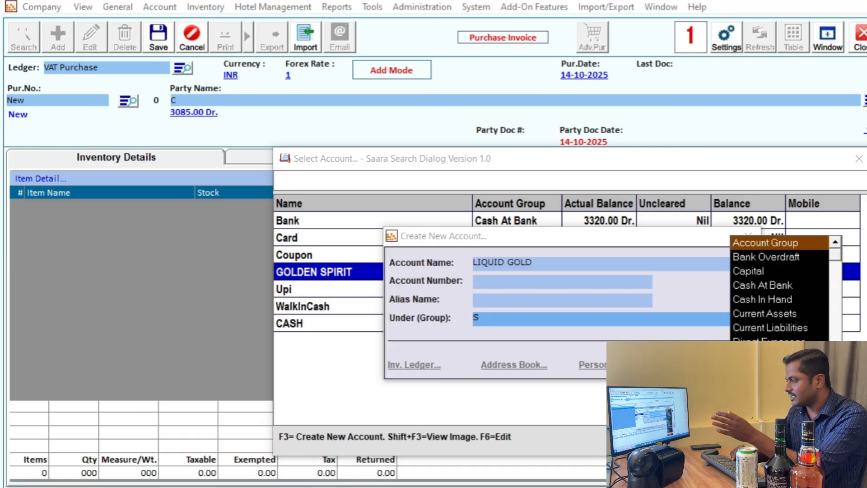
key(Return)
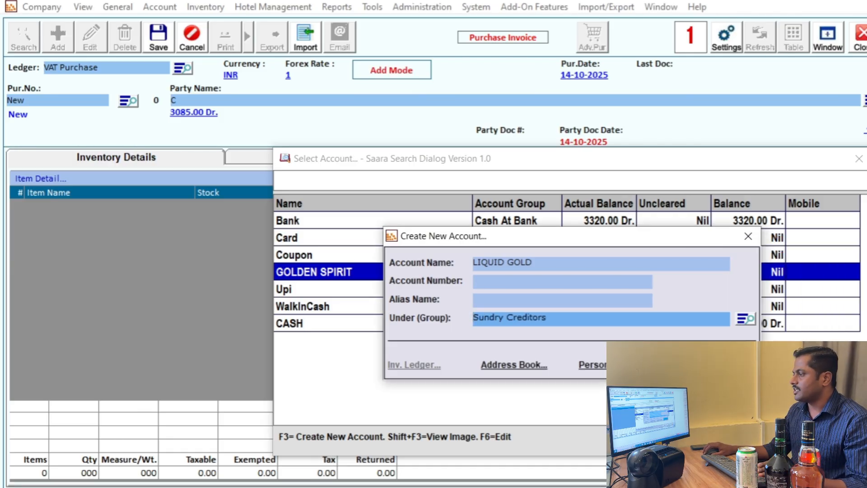
Look through the mailing, tax and contact details in the new account's address book, and accept LIQUID GOLD as the invoice party
click(512, 366)
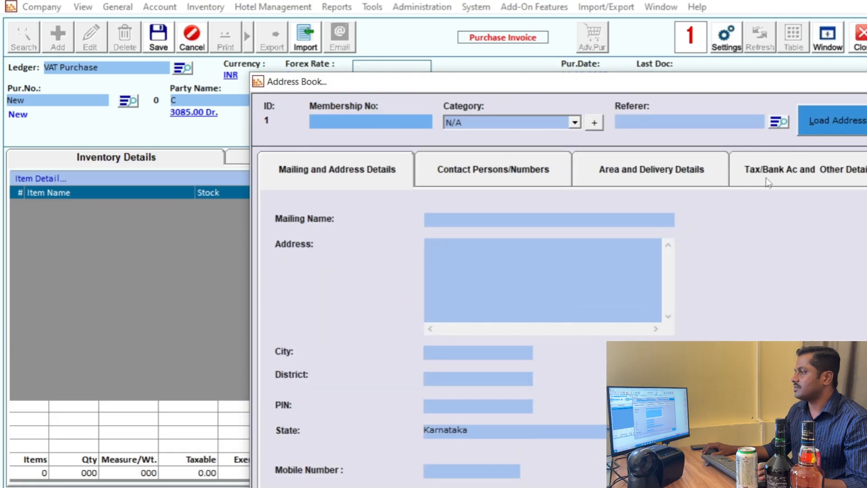
click(468, 262)
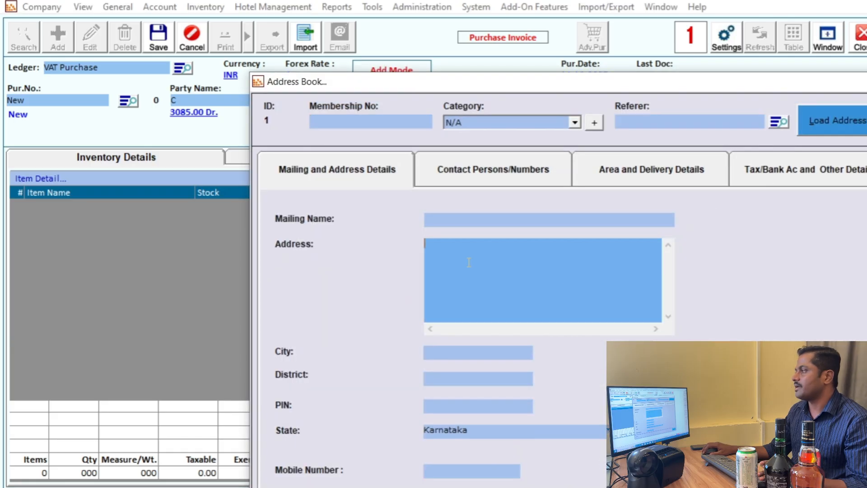
click(783, 175)
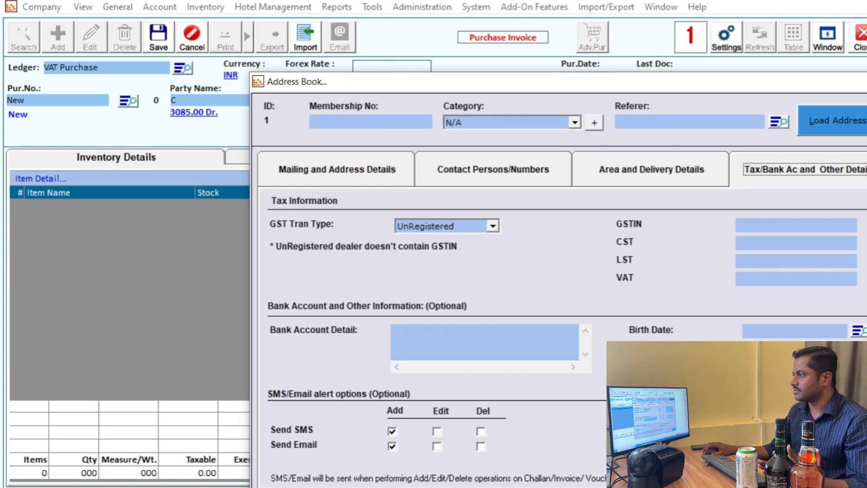
click(487, 179)
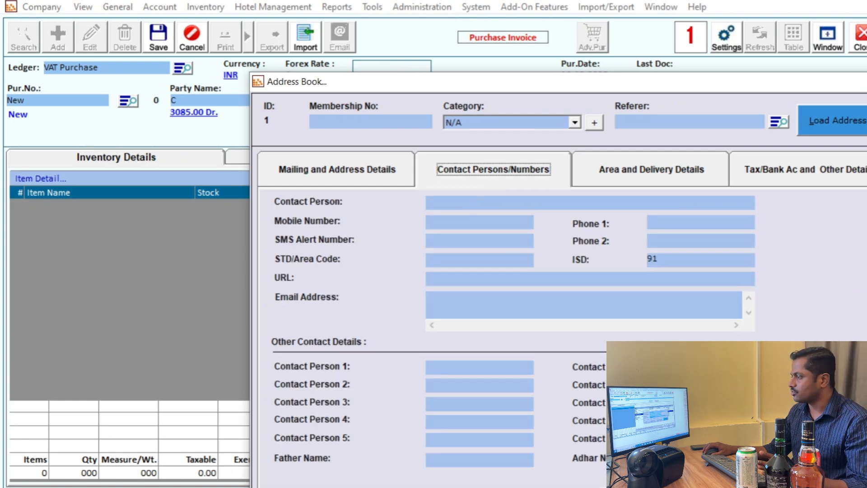
key(Escape)
key(Return)
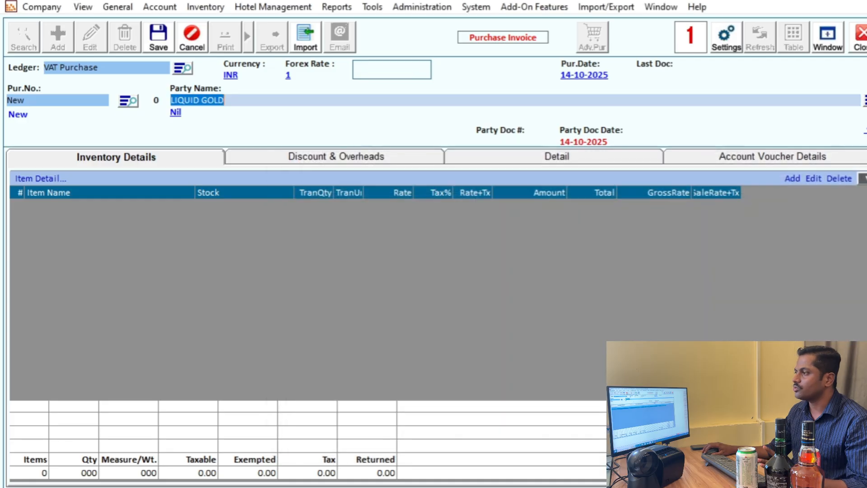
Confirm LIQUID GOLD as the party and enter the supplier's document number, keeping the document date 14-10-2025
click(252, 105)
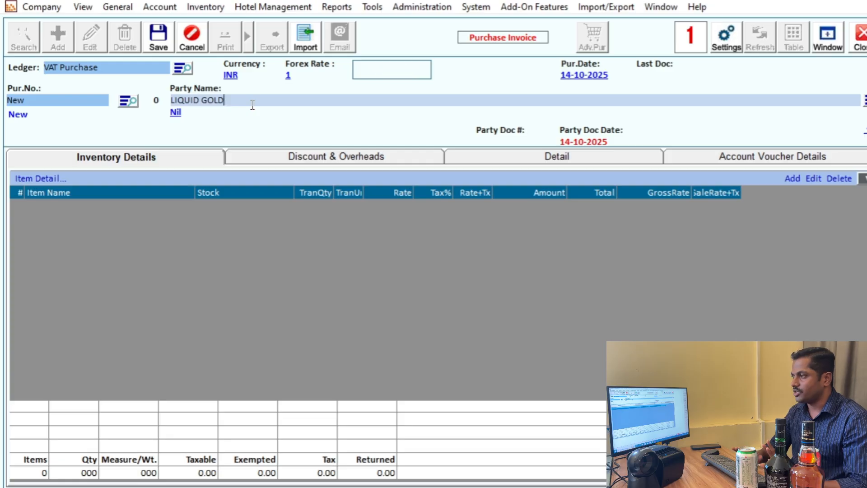
key(Return)
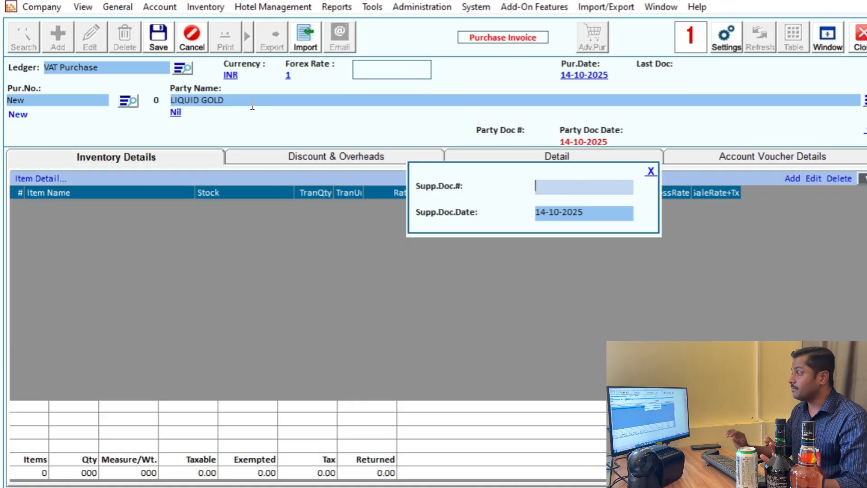
text(41512)
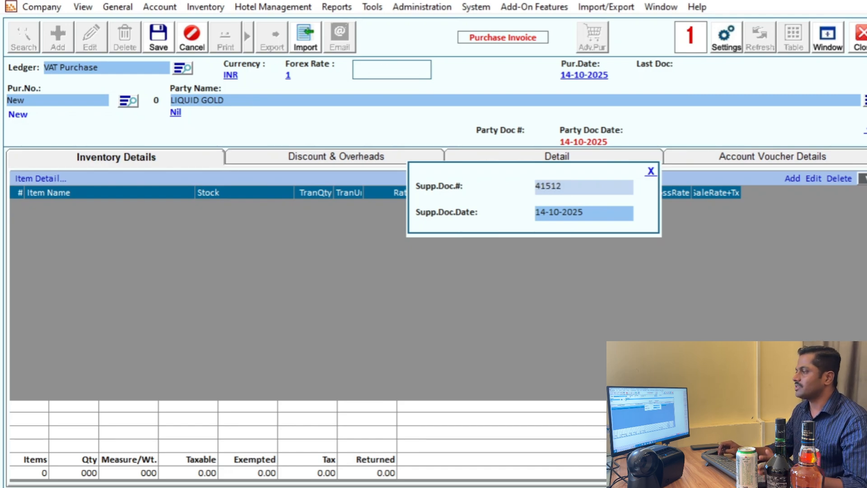
key(Return)
key(Return)
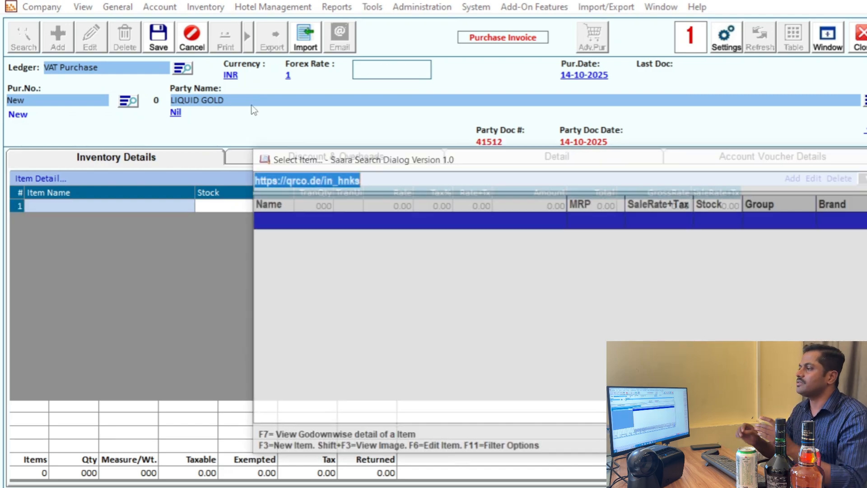
Add VAT 69 SCOTCH WHISKY 750ML to the purchase invoice with a quantity of 20
key(BackSpace)
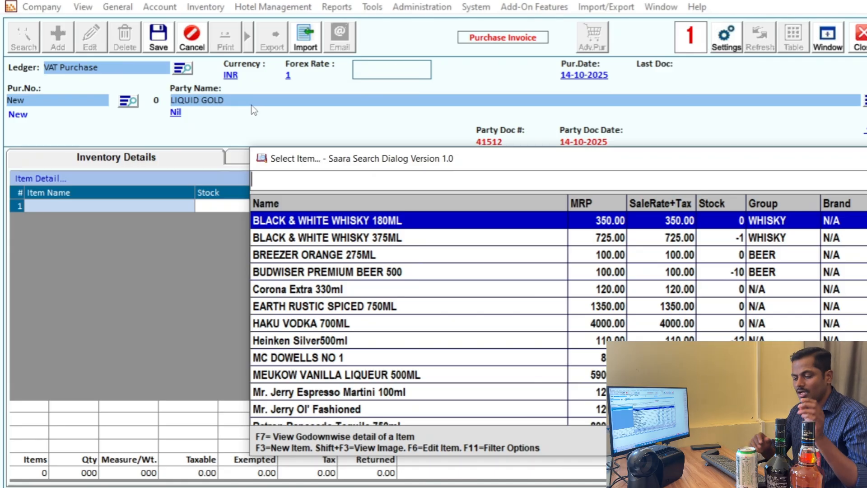
text(VAT)
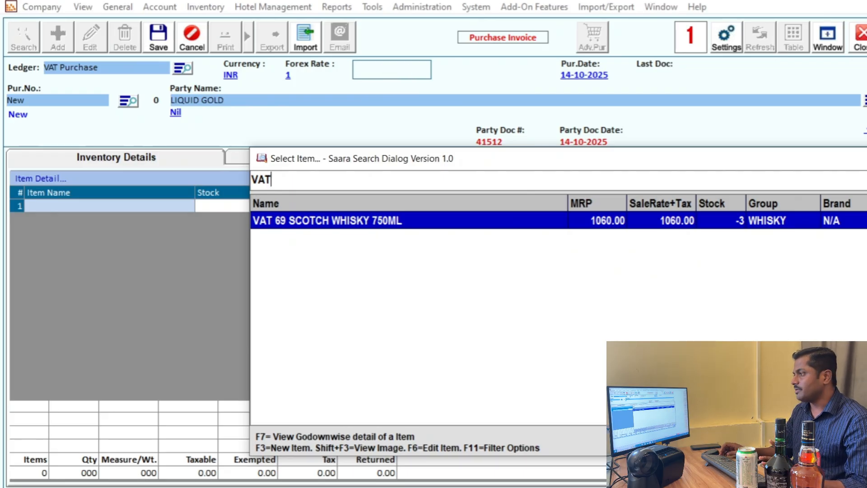
key(Return)
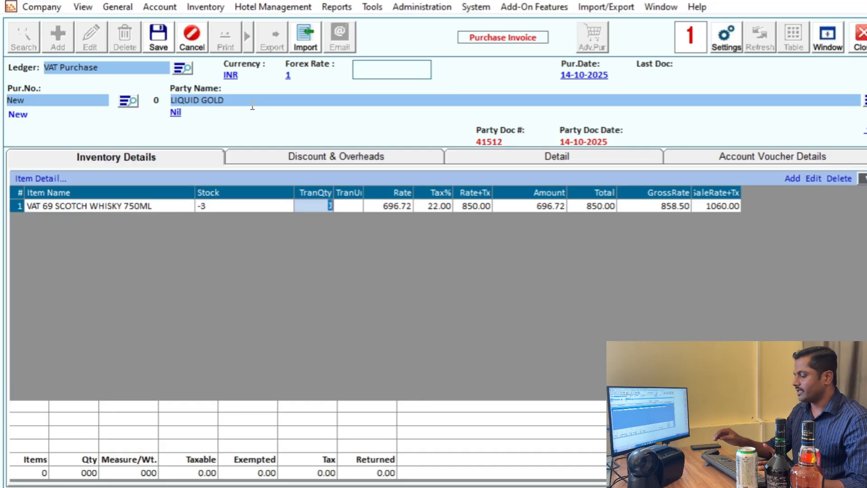
text(20)
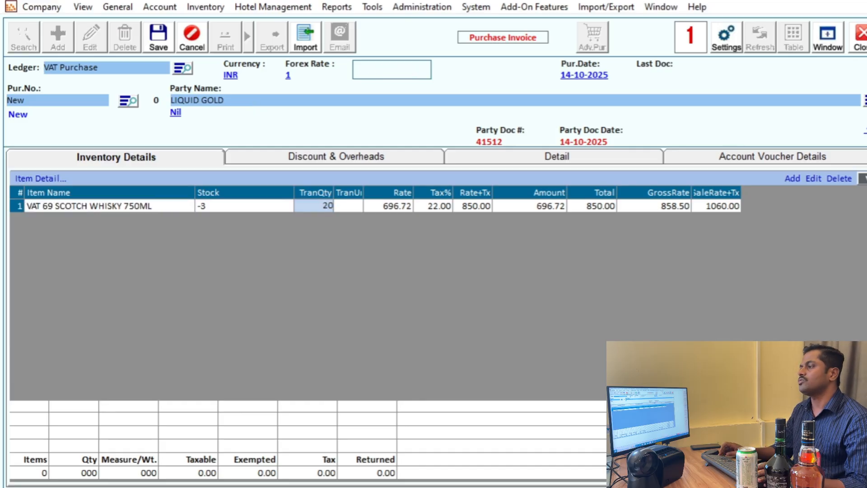
key(Return)
key(Return)
key(Return)
key(Return)
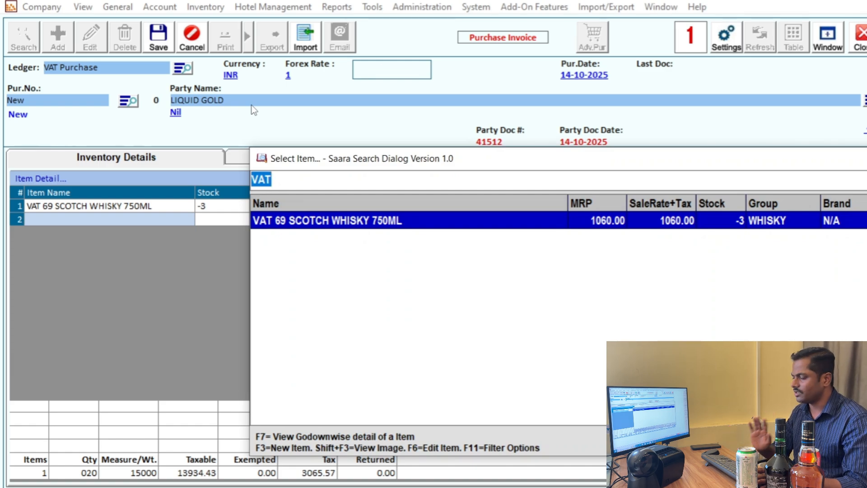
Add BLACK & WHITE WHISKY 180ML to the purchase invoice with a quantity of 24 and end the item entry
key(BackSpace)
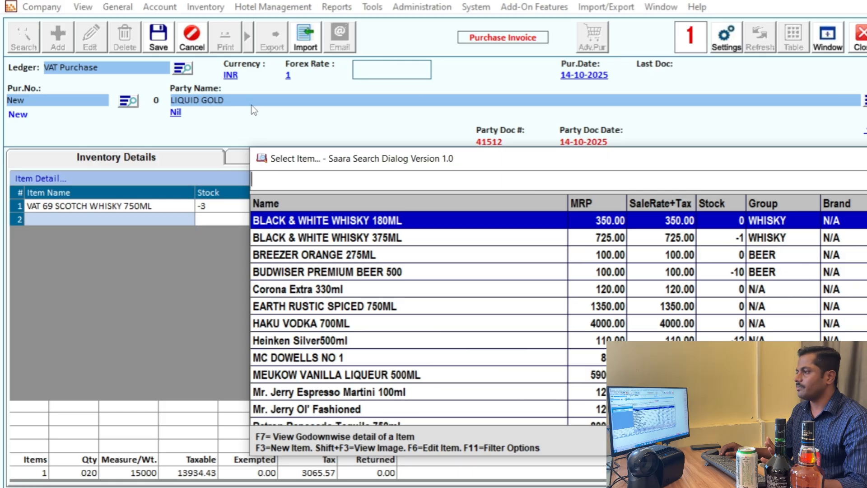
key(Return)
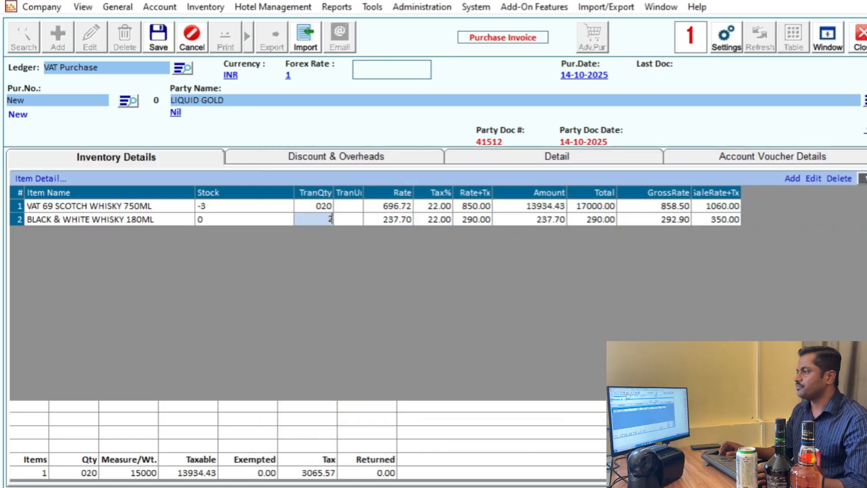
text(24)
key(Return)
key(Return)
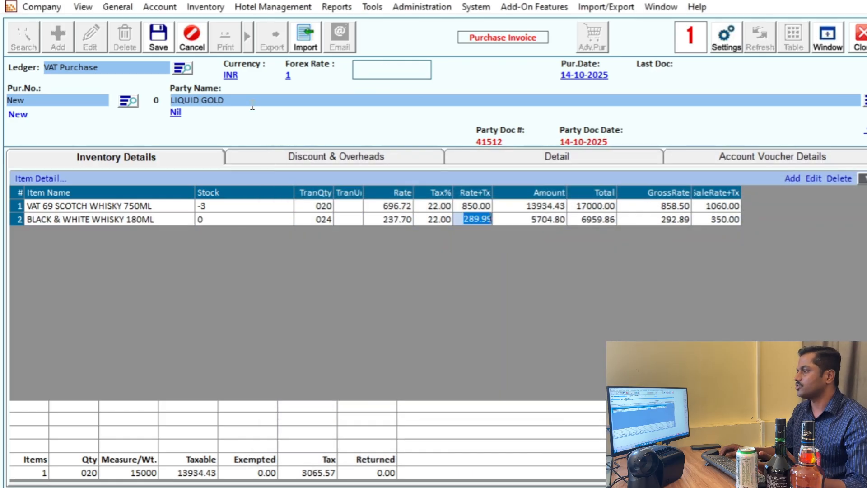
key(Return)
key(Escape)
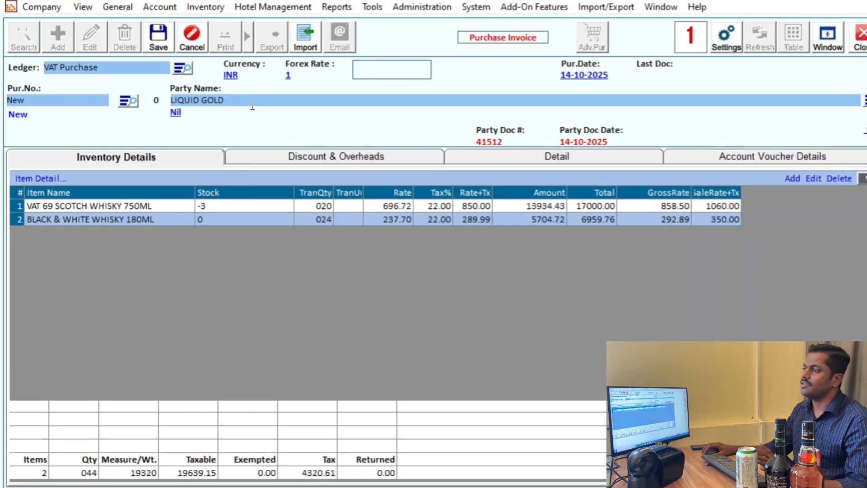
Save the purchase invoice, then view LIQUID GOLD's overdue bill list and close it
click(154, 43)
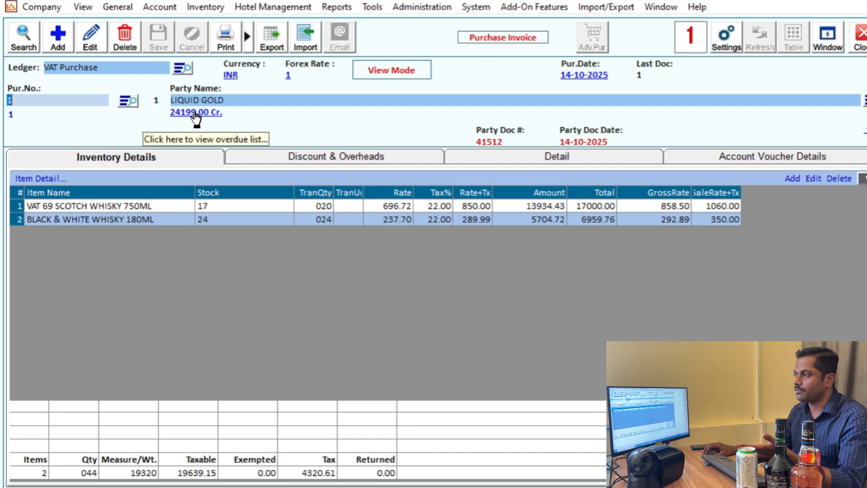
click(195, 118)
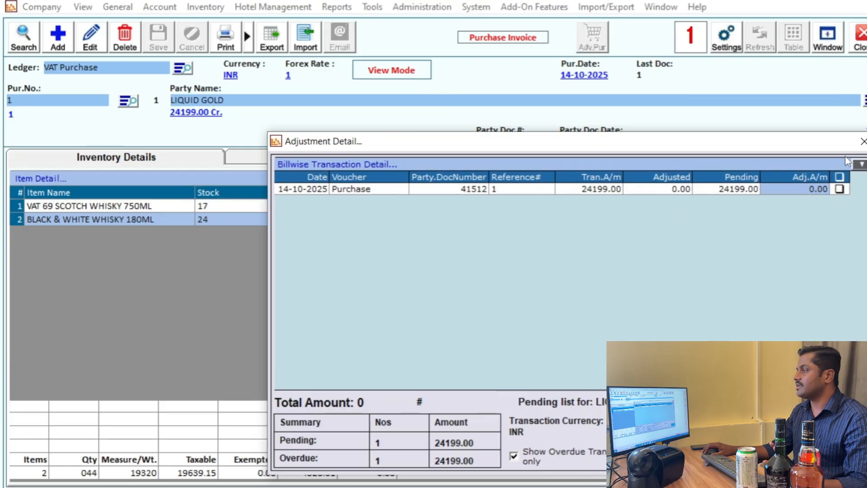
click(862, 143)
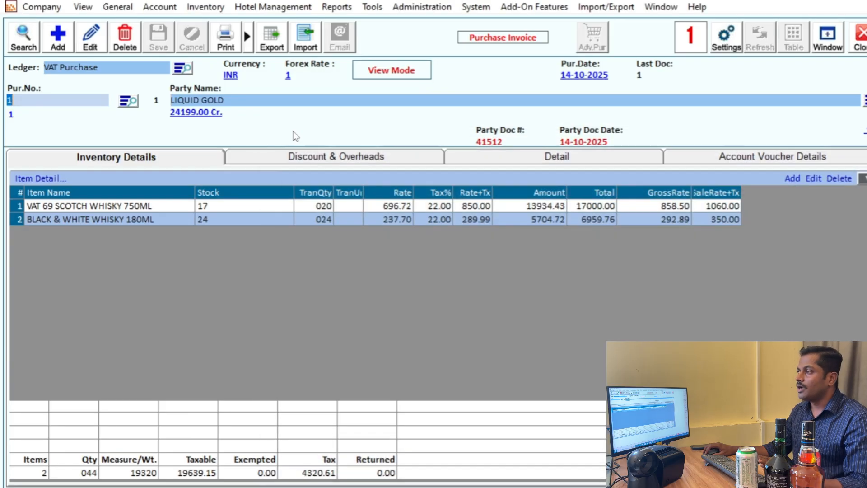
Start a new Payments voucher in Bank (Cheque/DD) mode with Bank as the paying account
click(160, 8)
mouse_move(217, 95)
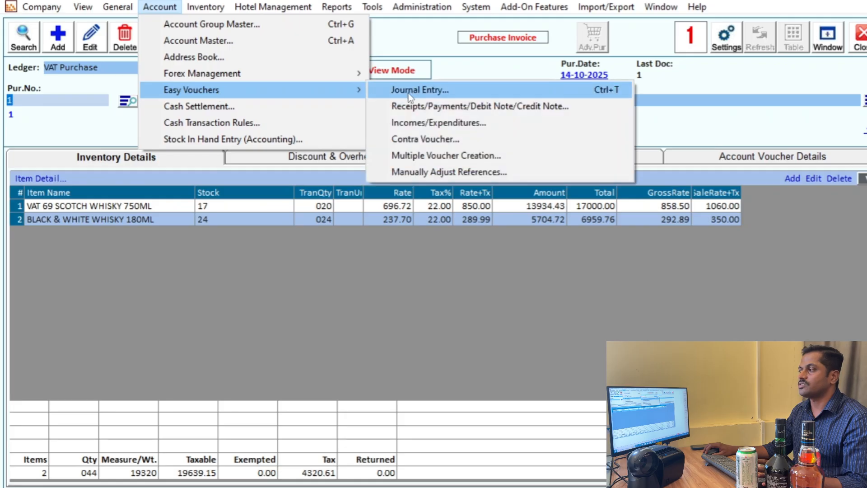
click(422, 107)
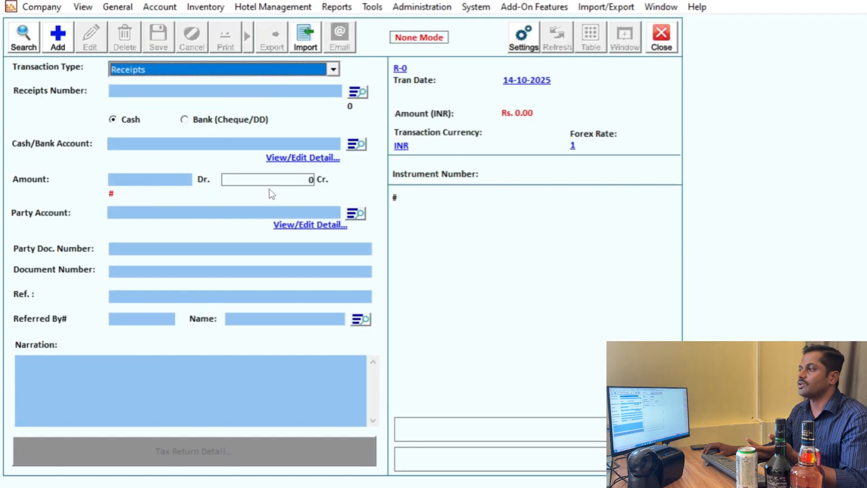
click(151, 67)
click(151, 96)
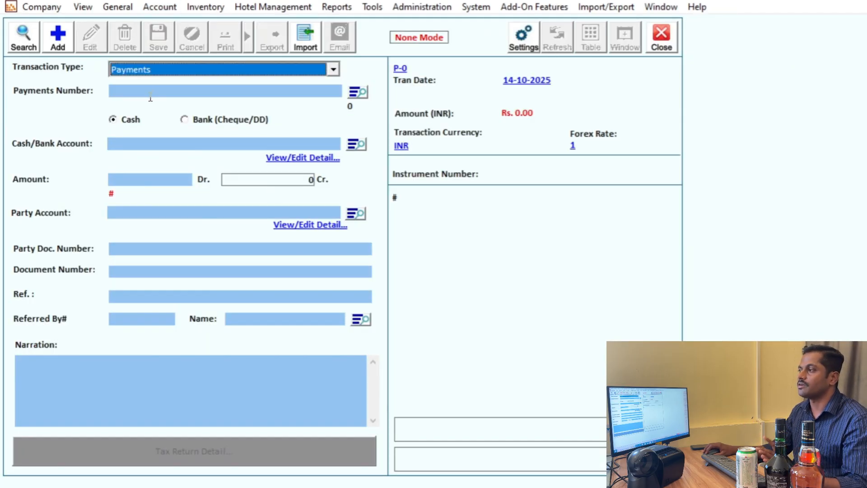
click(67, 43)
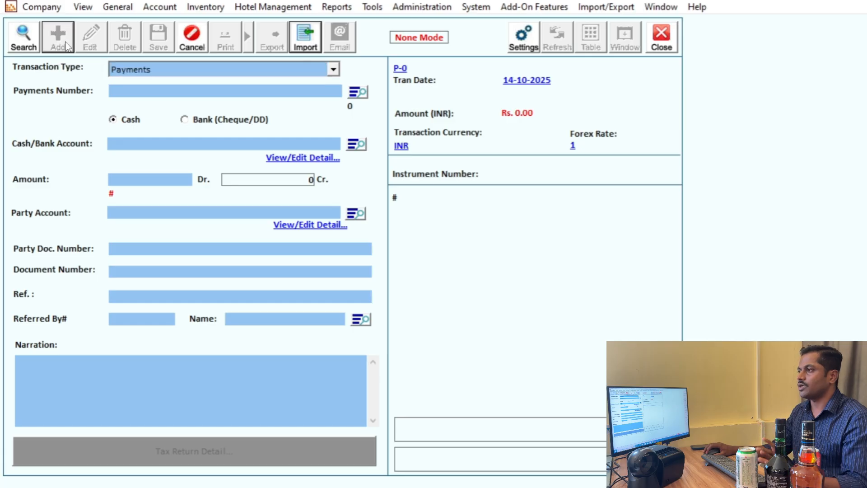
click(185, 119)
key(Return)
key(Return)
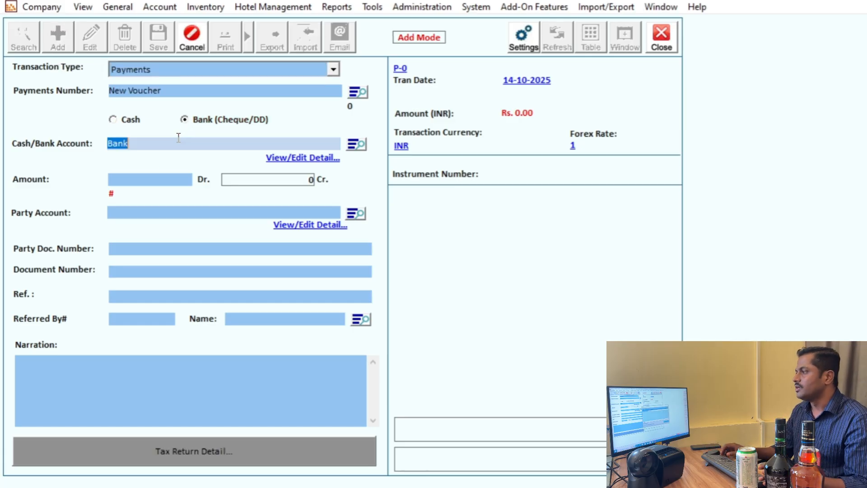
Enter instrument number 45641 dated 14-10-2025 in the bank transaction details, with Immediate set to Yes, and close the details
text(45641)
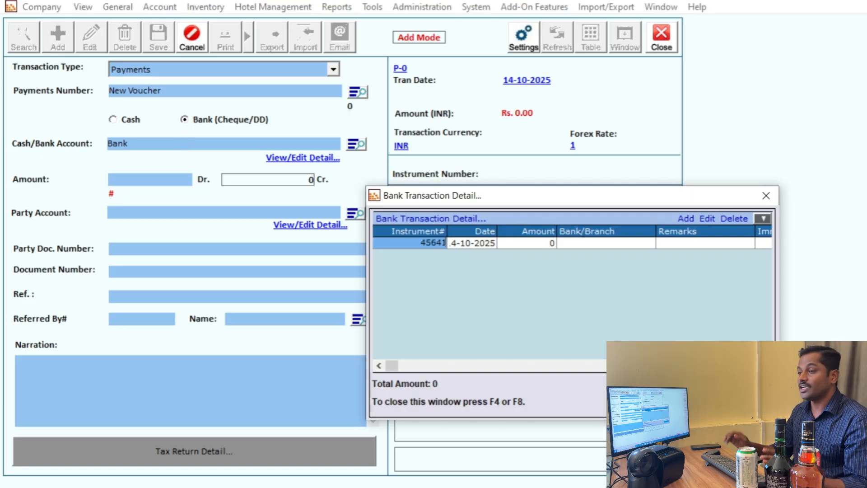
key(Return)
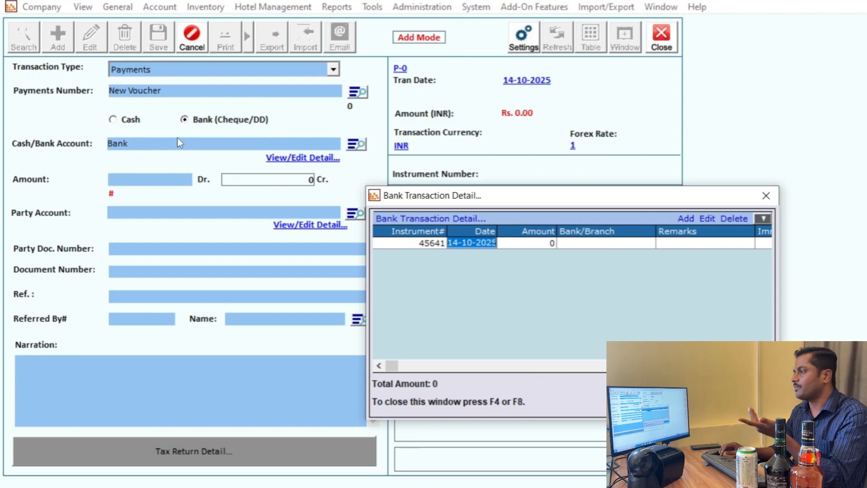
key(Return)
key(Return)
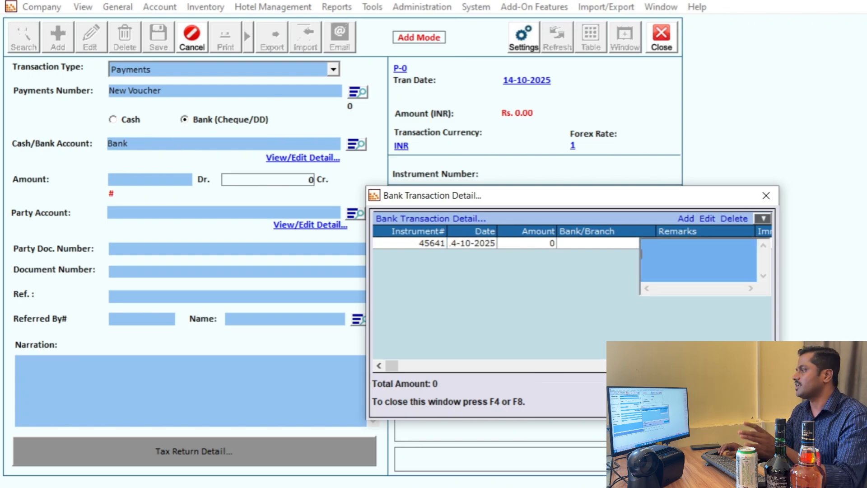
key(Return)
key(Down)
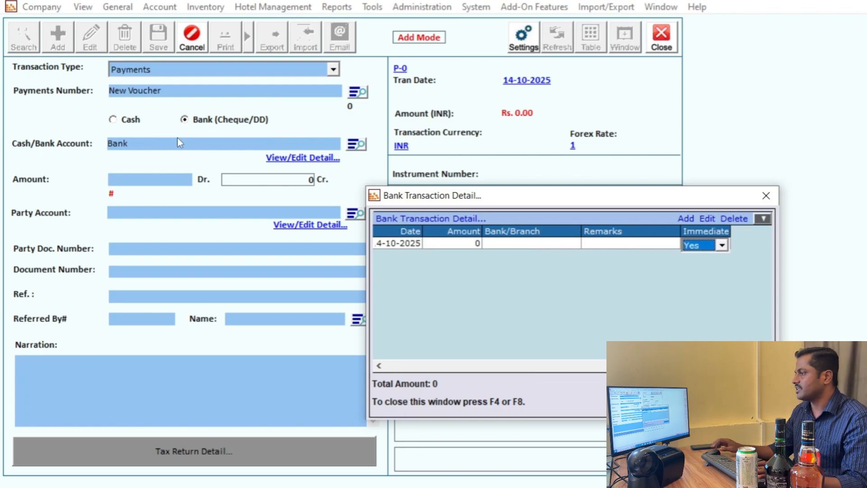
key(Return)
key(F4)
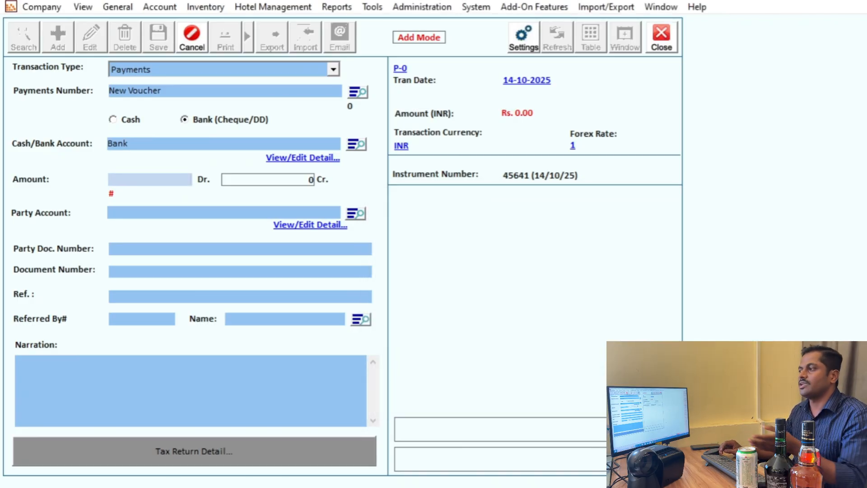
Choose LIQUID GOLD as the party account and adjust the payment against its full pending purchase bill of 24199.00
key(Return)
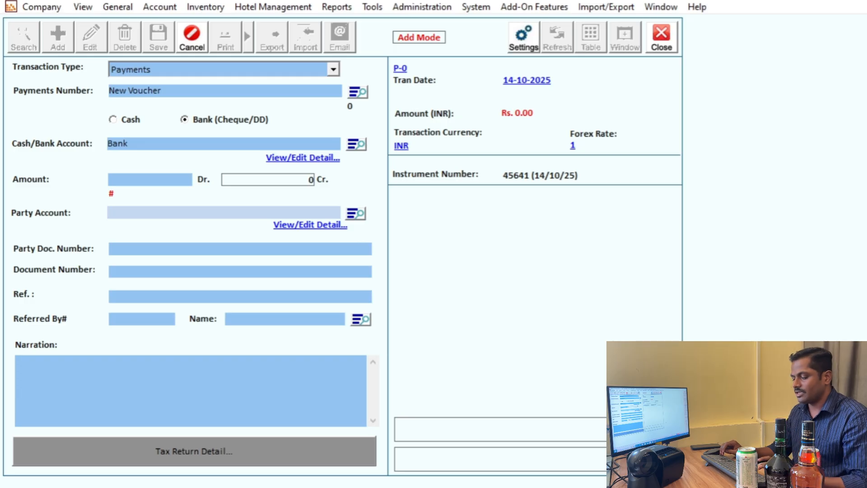
key(Return)
text(LI)
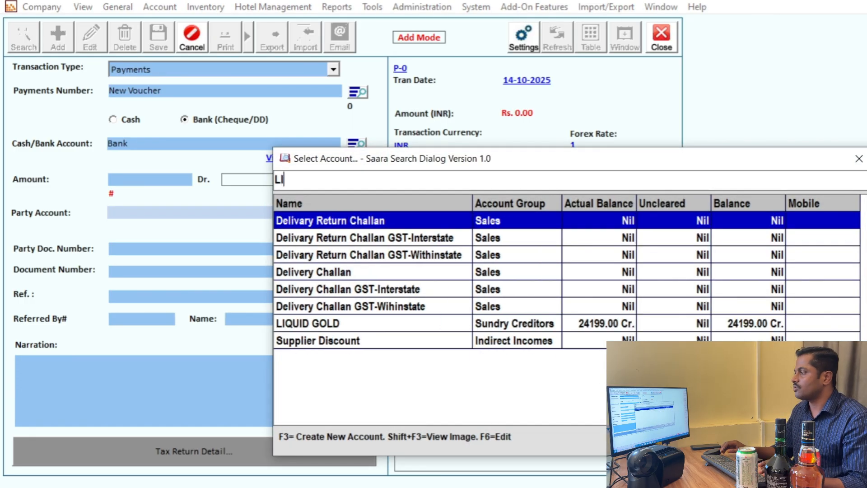
text(Q)
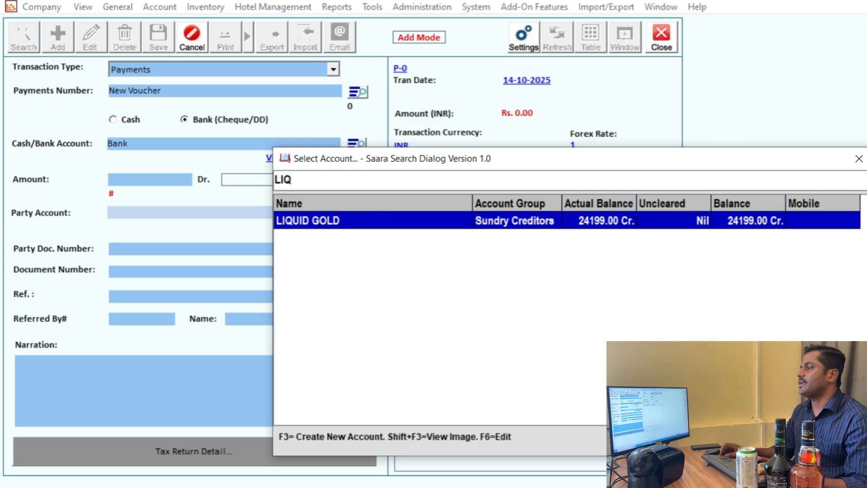
key(Return)
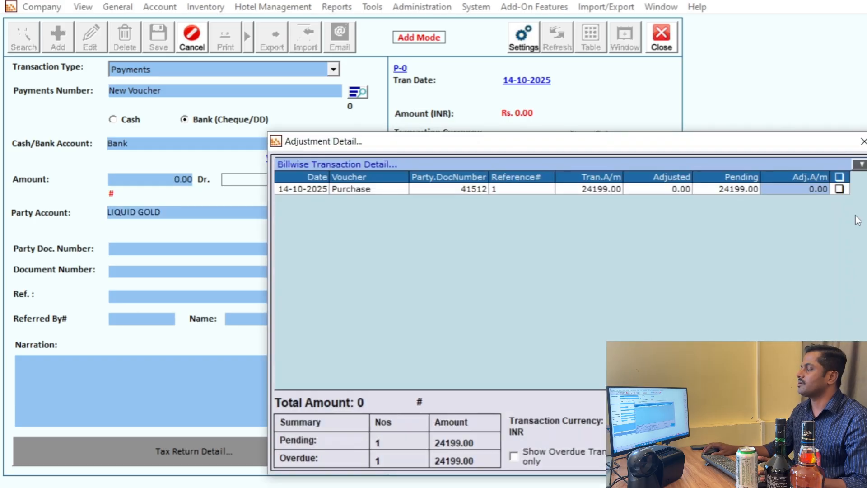
click(839, 189)
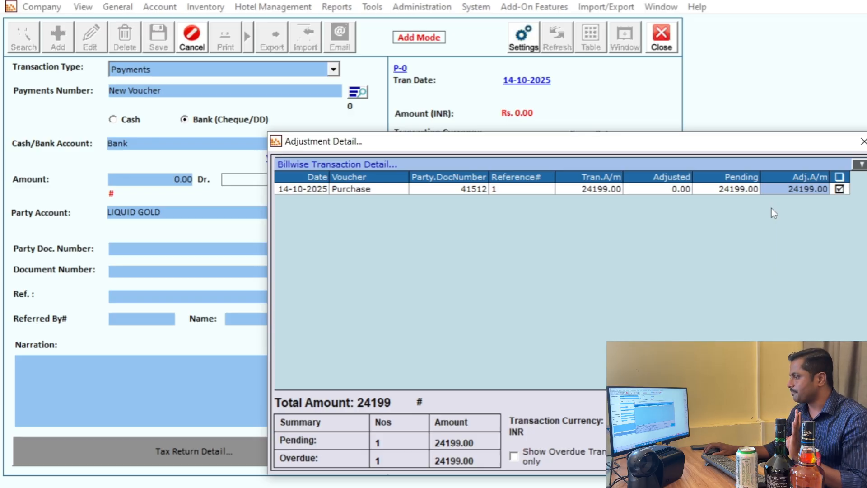
click(836, 447)
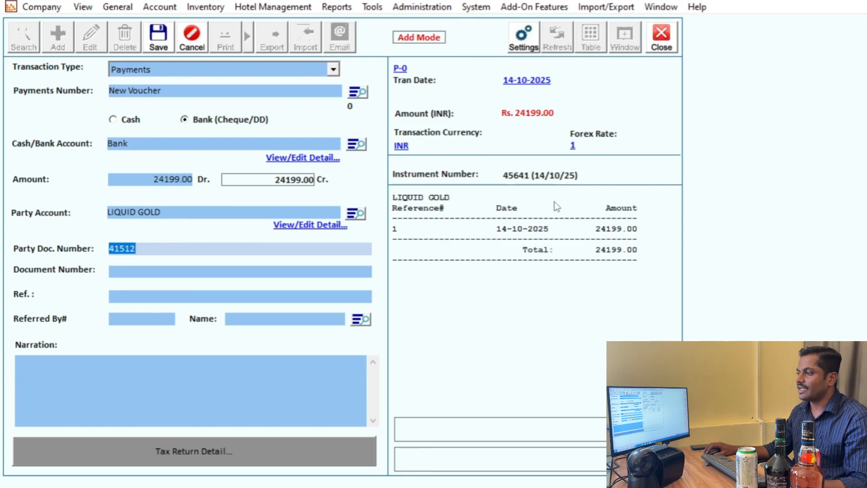
Save the payment voucher without a narration, then close it and the purchase invoice
click(174, 413)
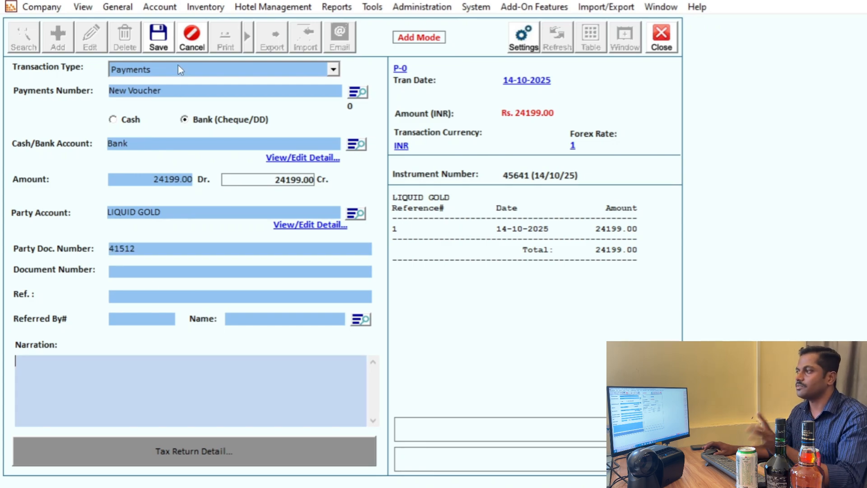
click(165, 45)
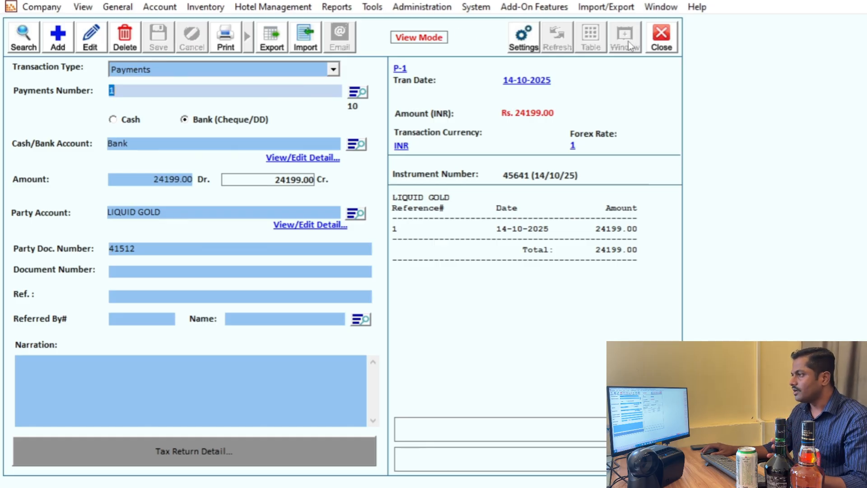
click(660, 41)
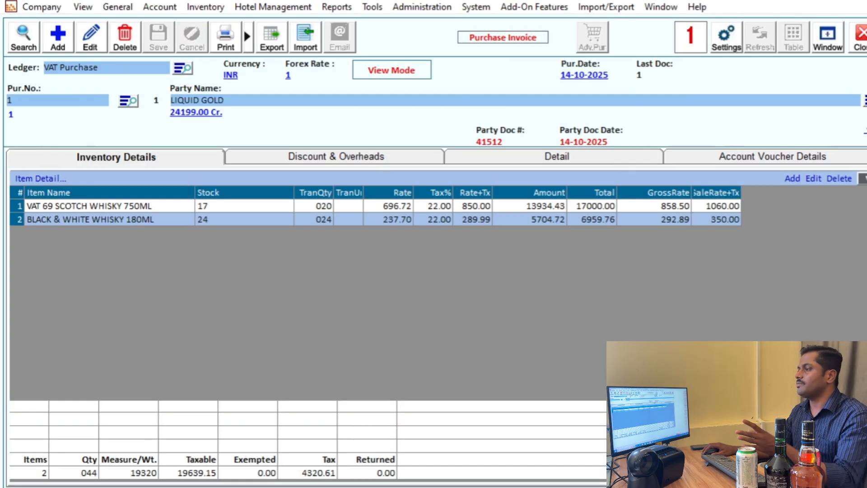
click(858, 39)
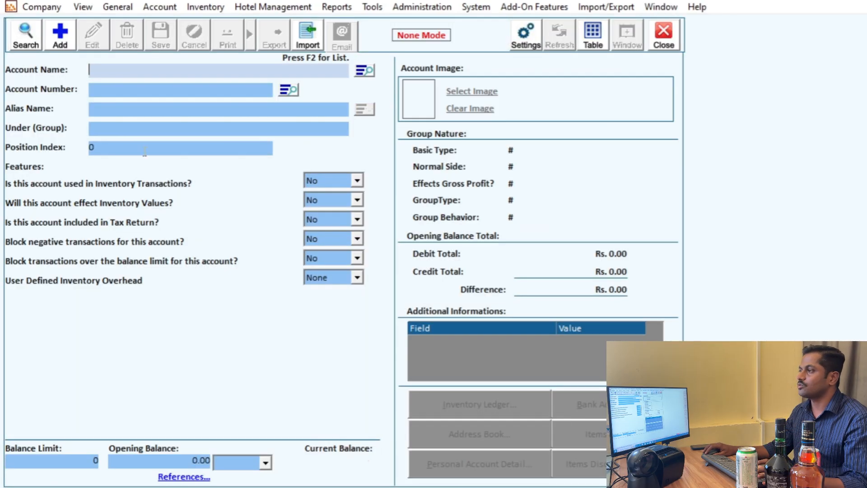
Find the LIQUID GOLD account and open its statement of account to examine the purchase and payment entries
click(21, 43)
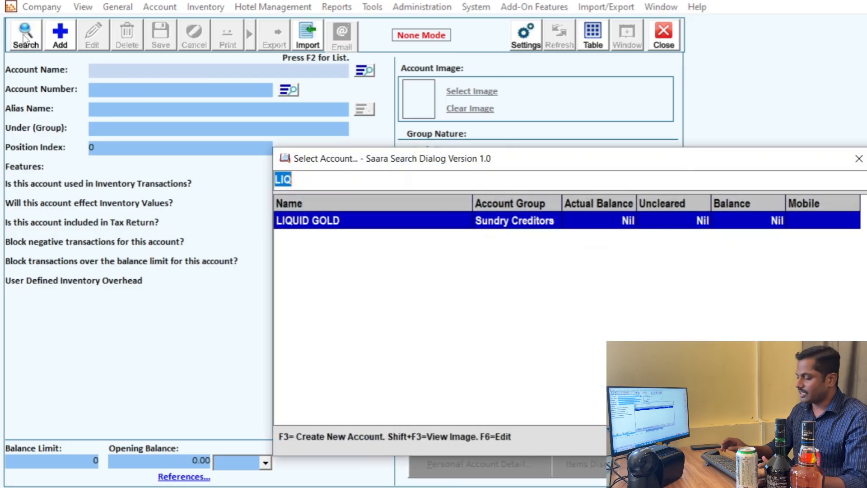
key(Return)
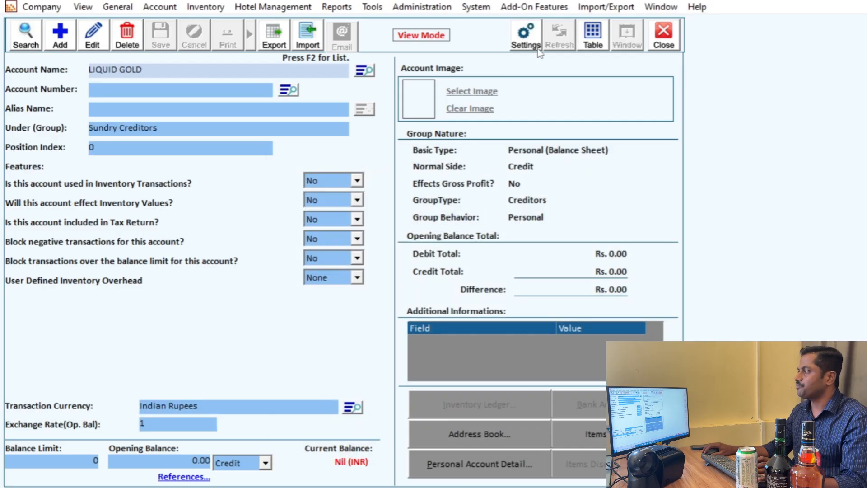
click(530, 45)
click(548, 75)
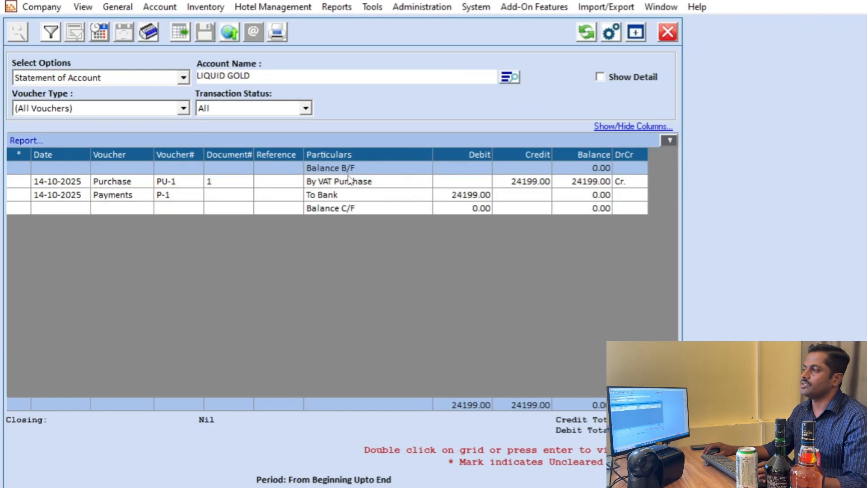
click(128, 185)
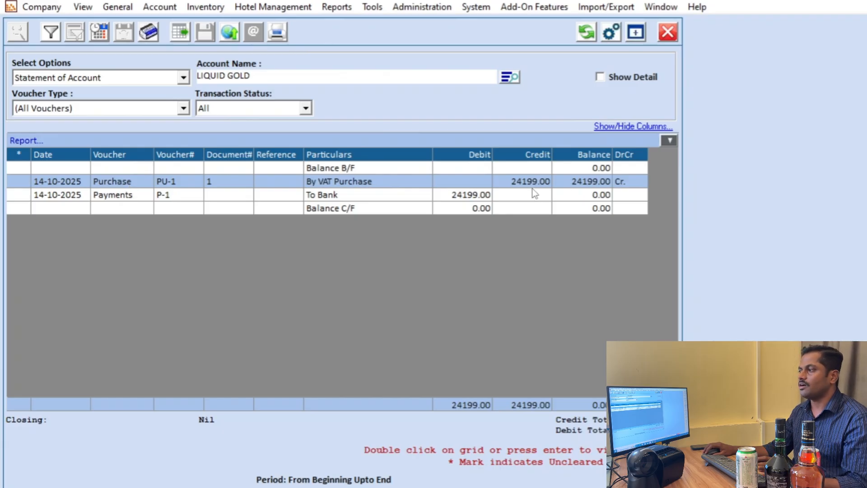
click(162, 198)
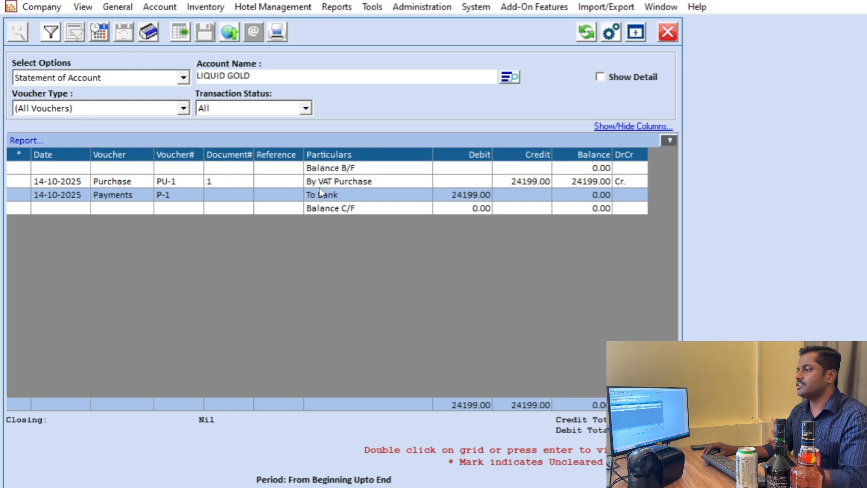
Add the Instrument# column to the statement of account and widen it, then close the statement and the account
click(670, 140)
mouse_move(608, 296)
click(606, 279)
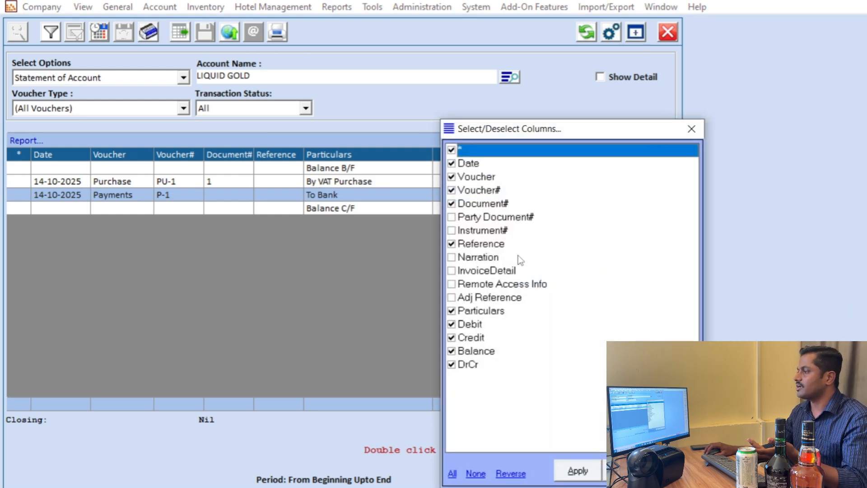
click(452, 231)
click(577, 470)
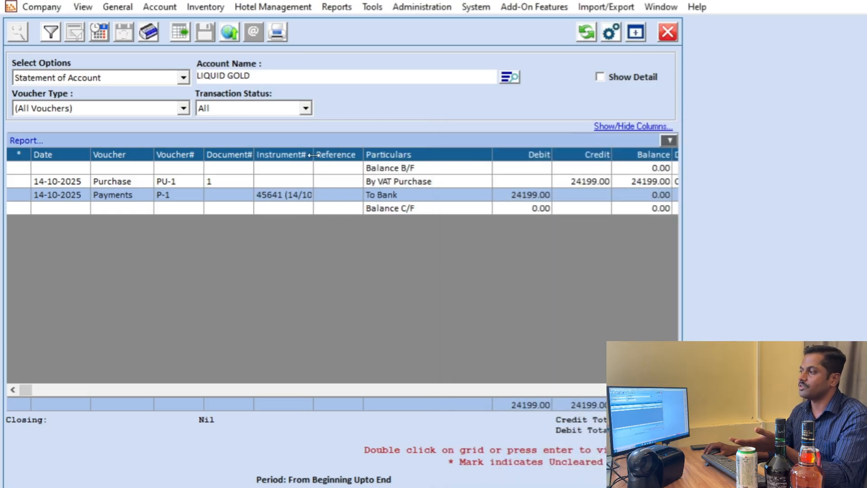
drag(310, 155, 326, 157)
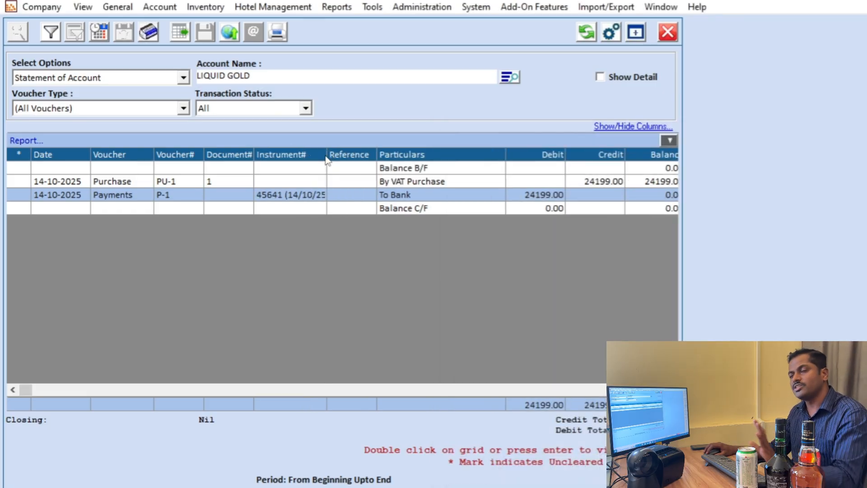
click(668, 31)
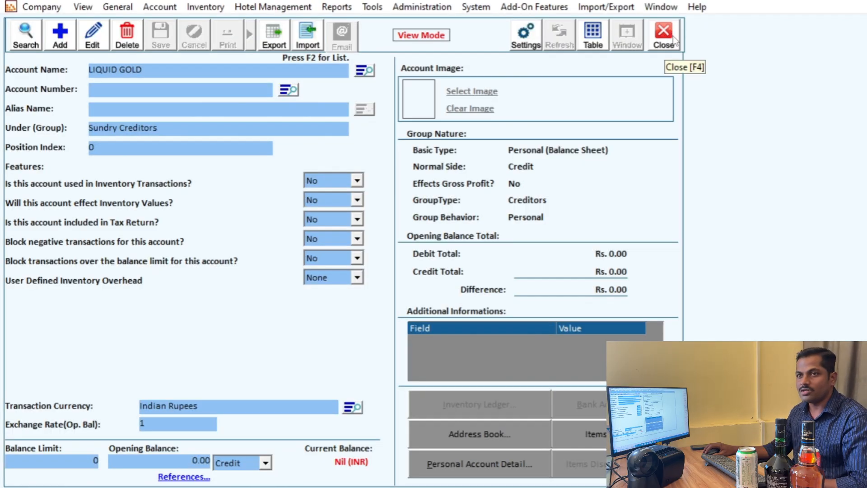
click(673, 38)
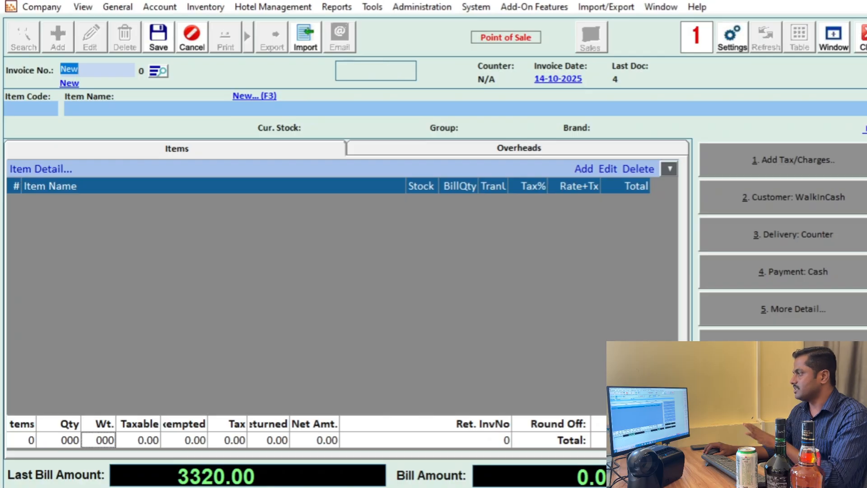
Open the Stock Register report with non-transaction items hidden and examine the sales and closing stock of each item
key(ctrl+r)
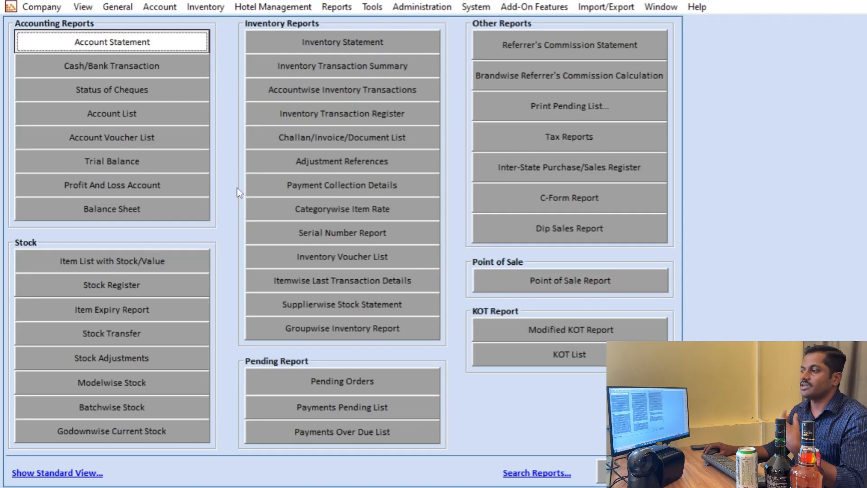
click(104, 286)
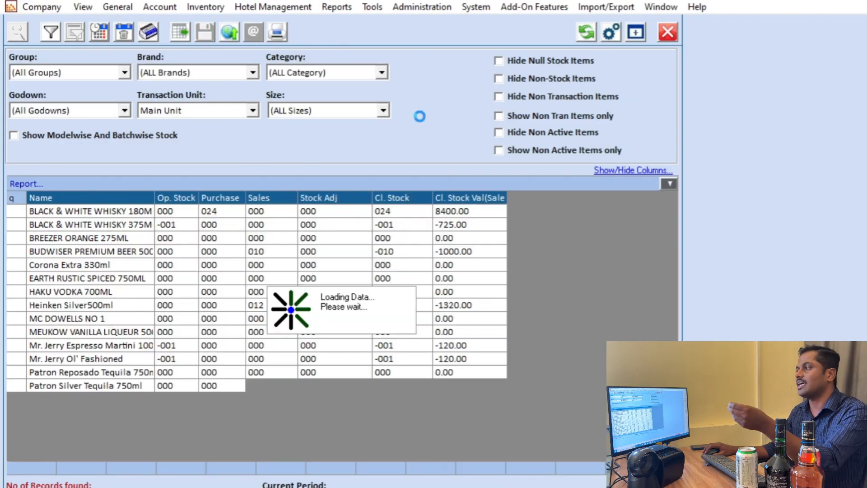
click(517, 101)
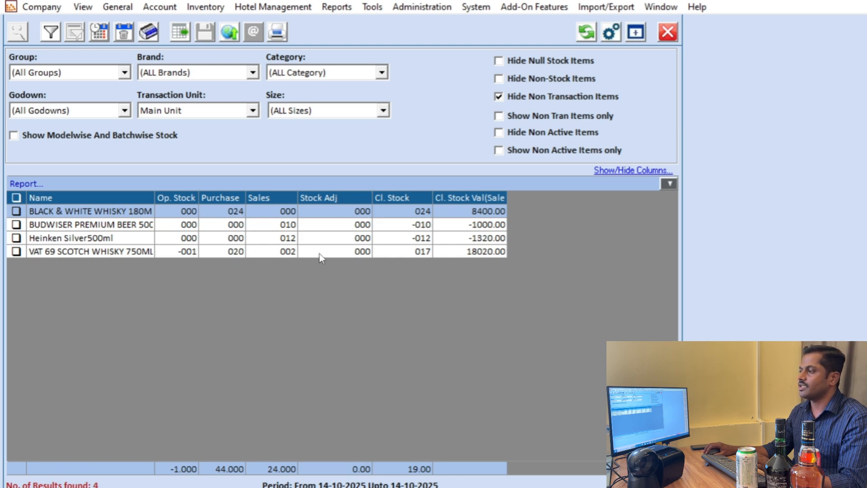
click(290, 227)
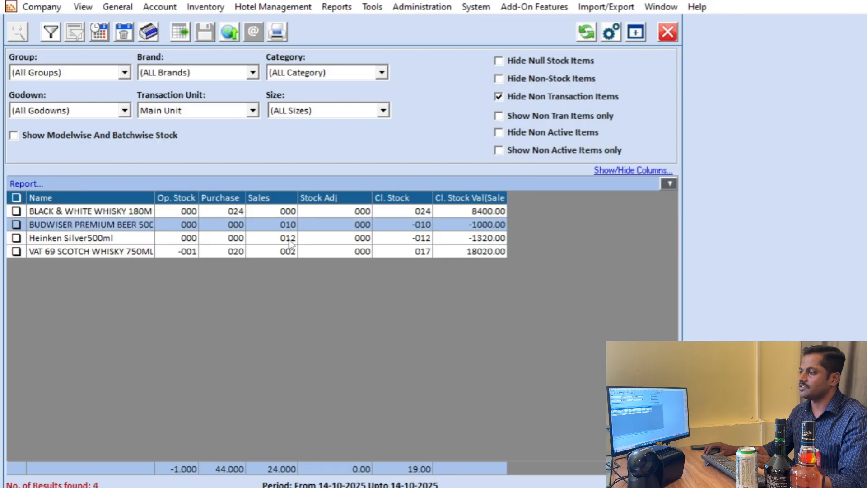
click(291, 243)
click(287, 251)
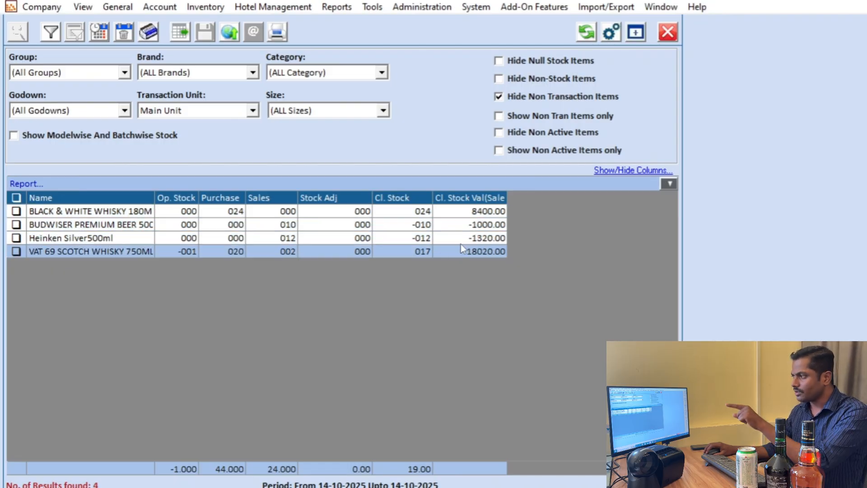
click(424, 212)
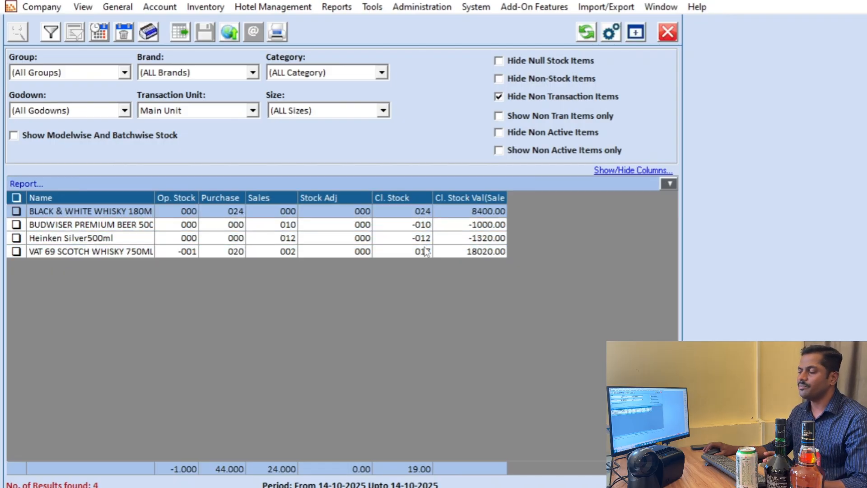
click(422, 252)
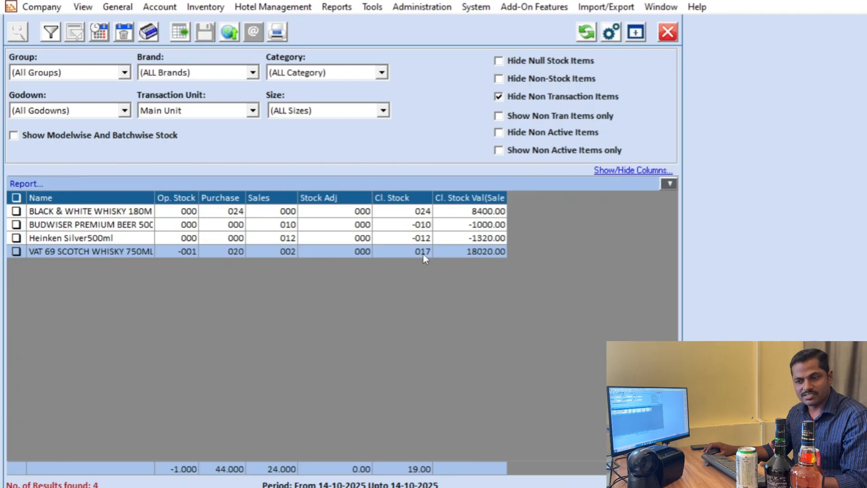